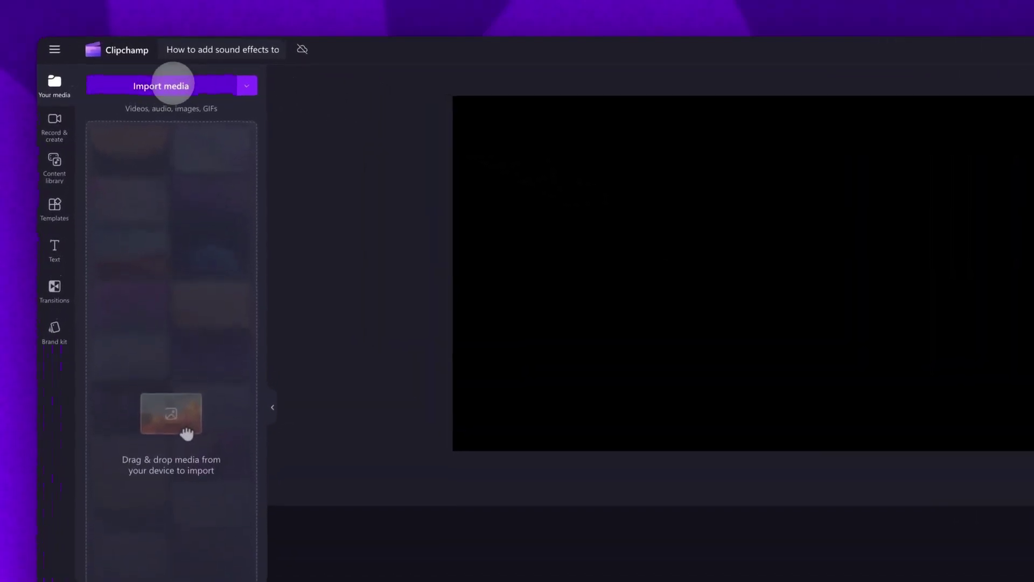
Import My video.mp4 from the computer and drag it onto the timeline
click(172, 83)
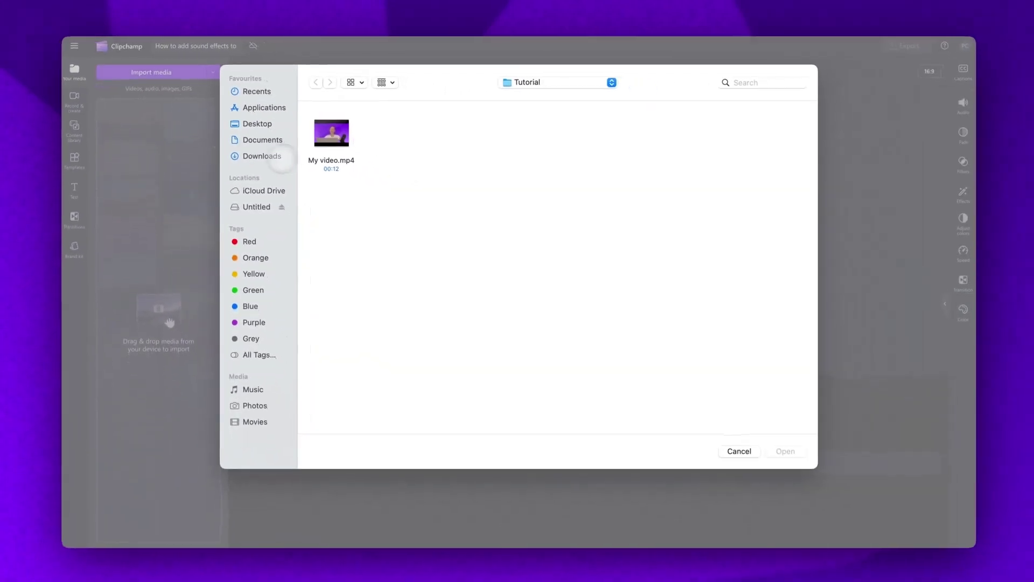
click(331, 134)
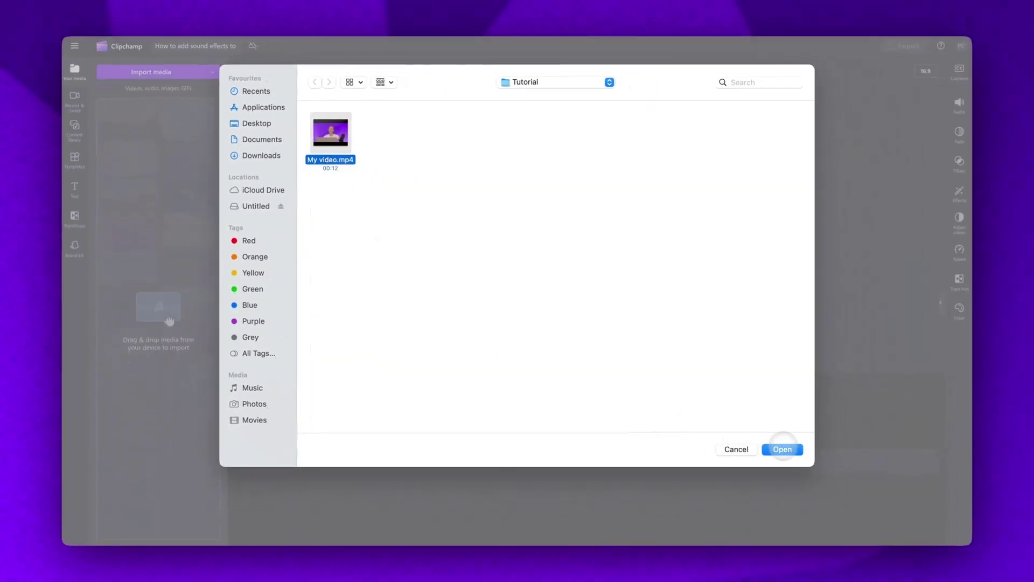
click(783, 448)
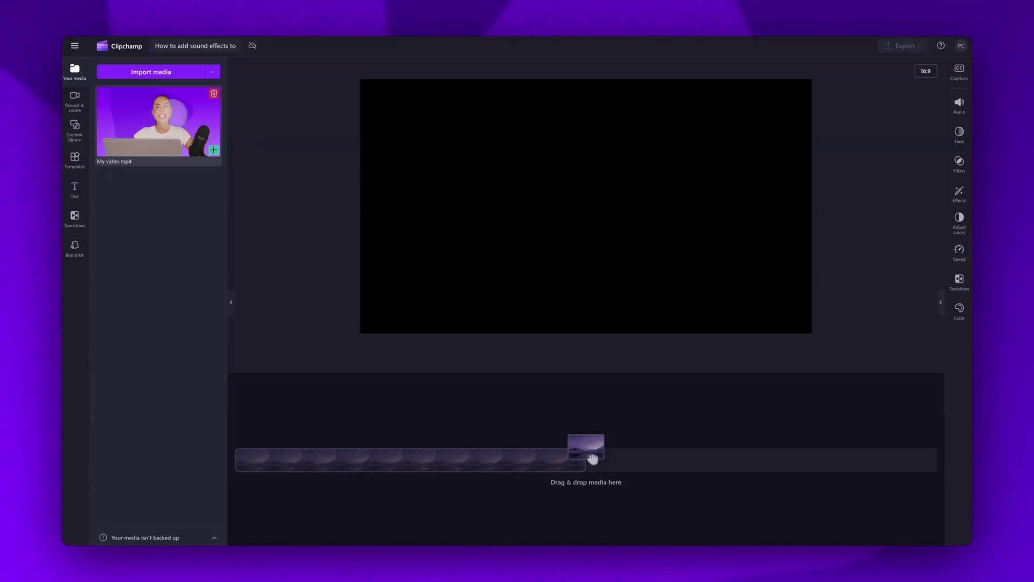
drag(149, 128, 361, 461)
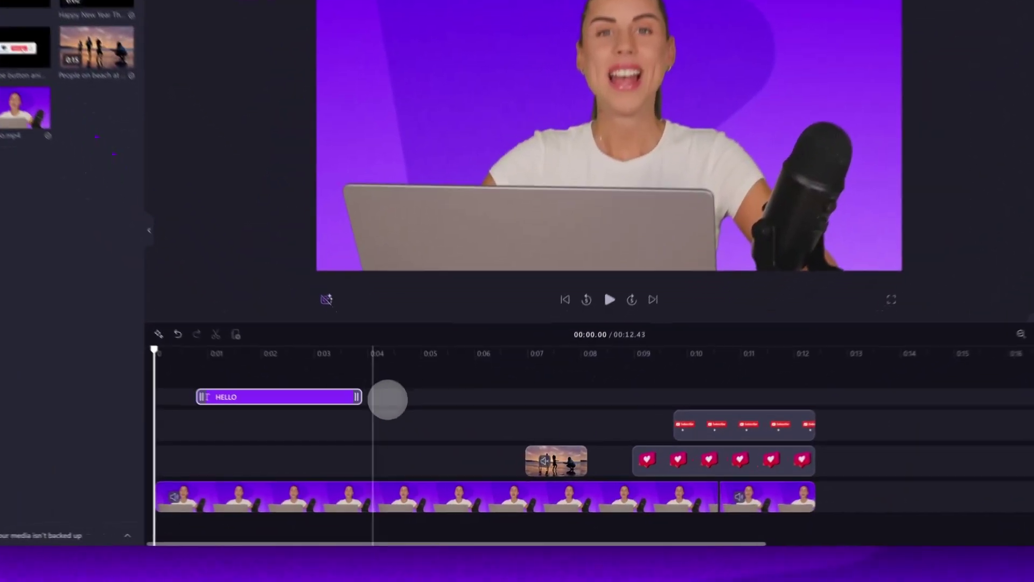
click(370, 431)
click(704, 450)
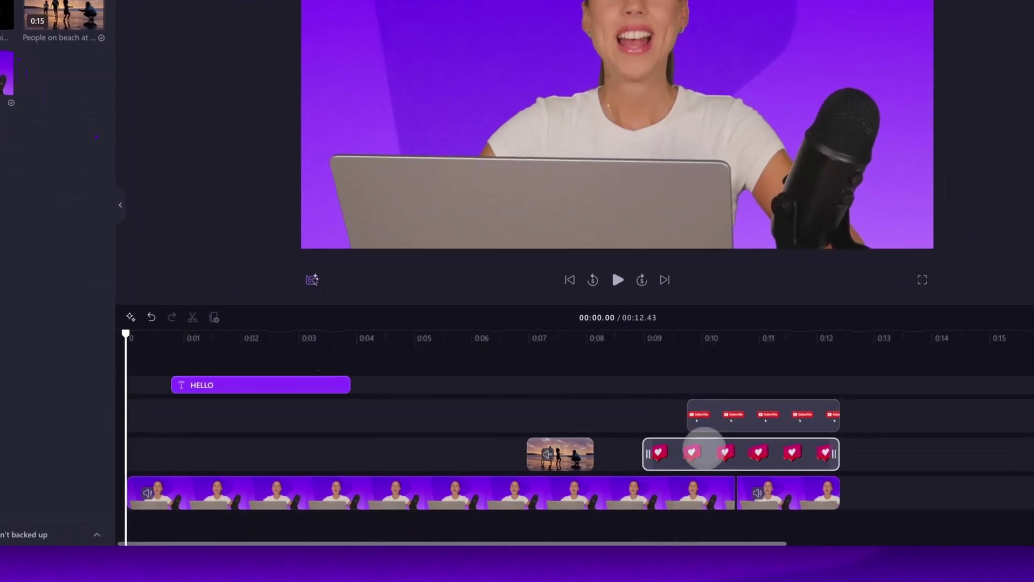
click(721, 425)
click(588, 451)
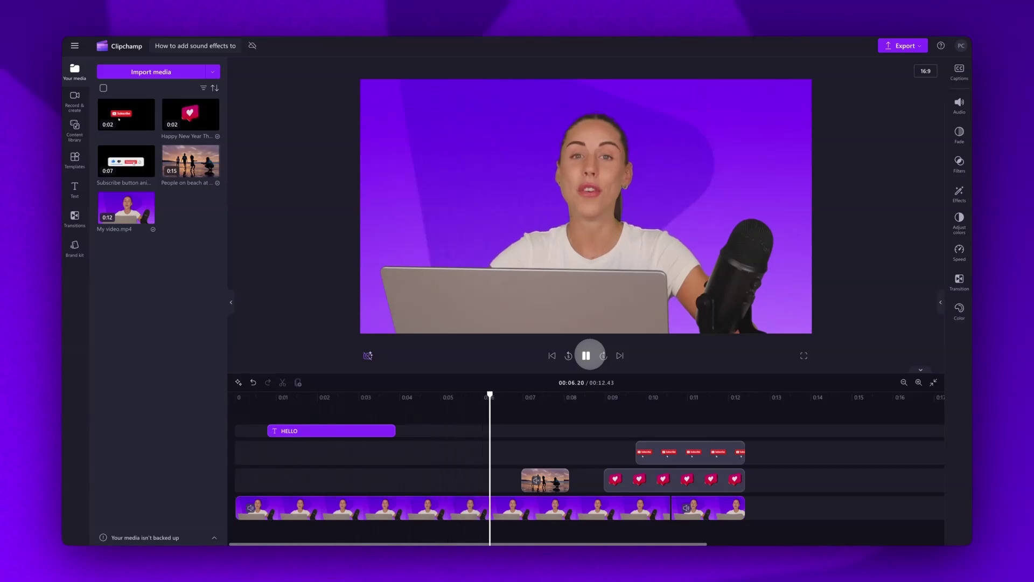
key(space)
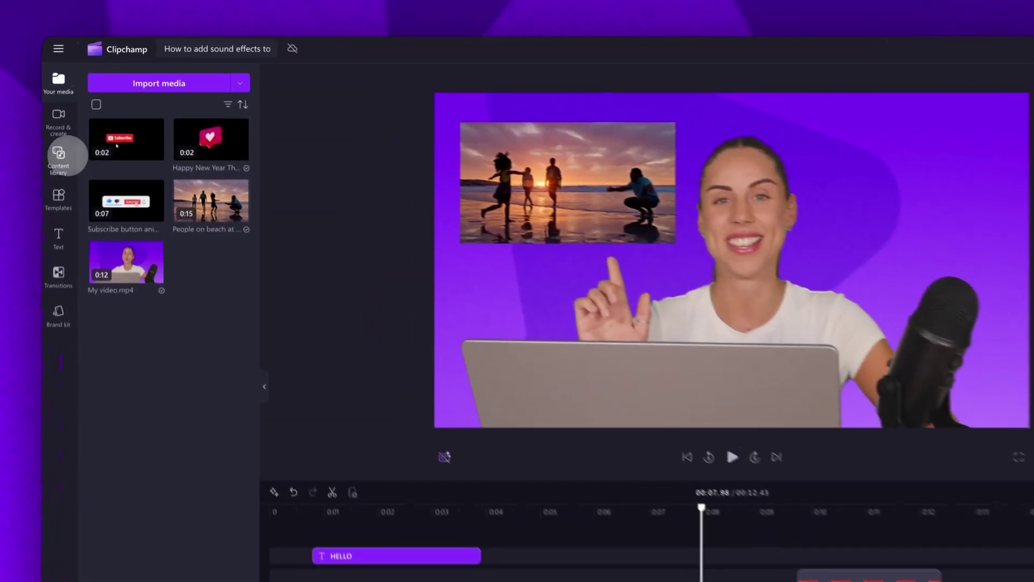
Show the Content library's Audio sound effects and browse the collections
click(58, 156)
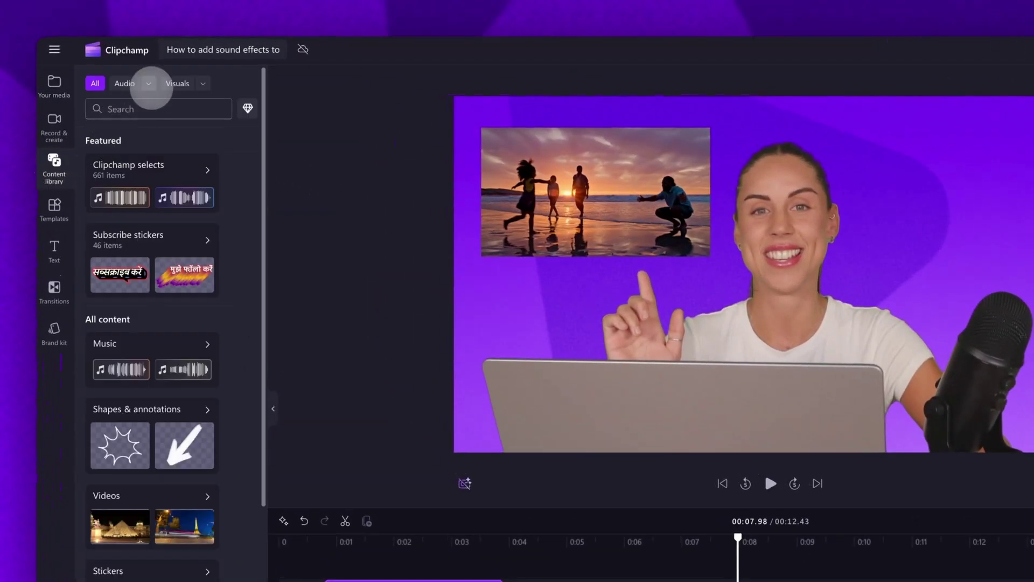
click(147, 83)
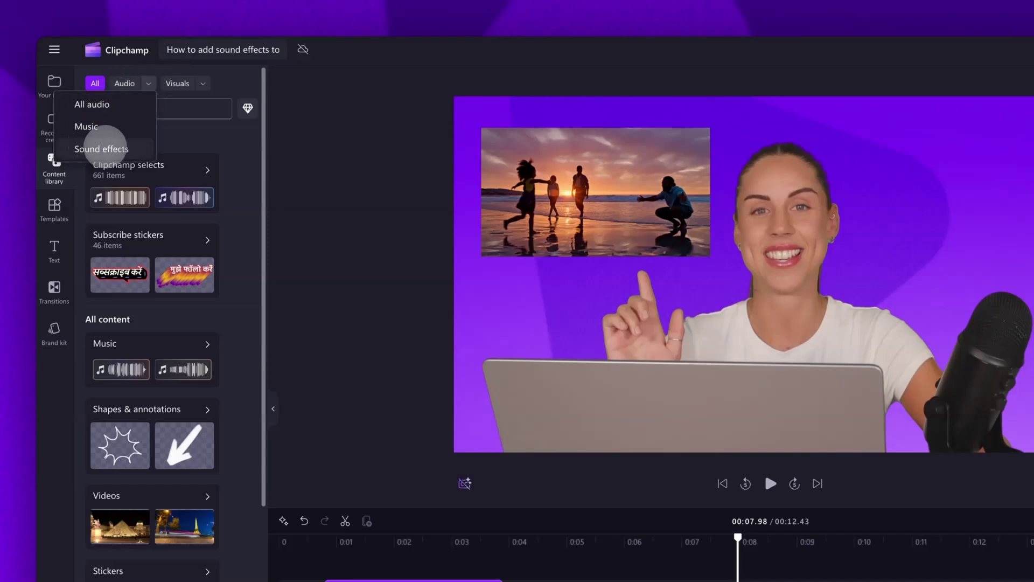
click(101, 149)
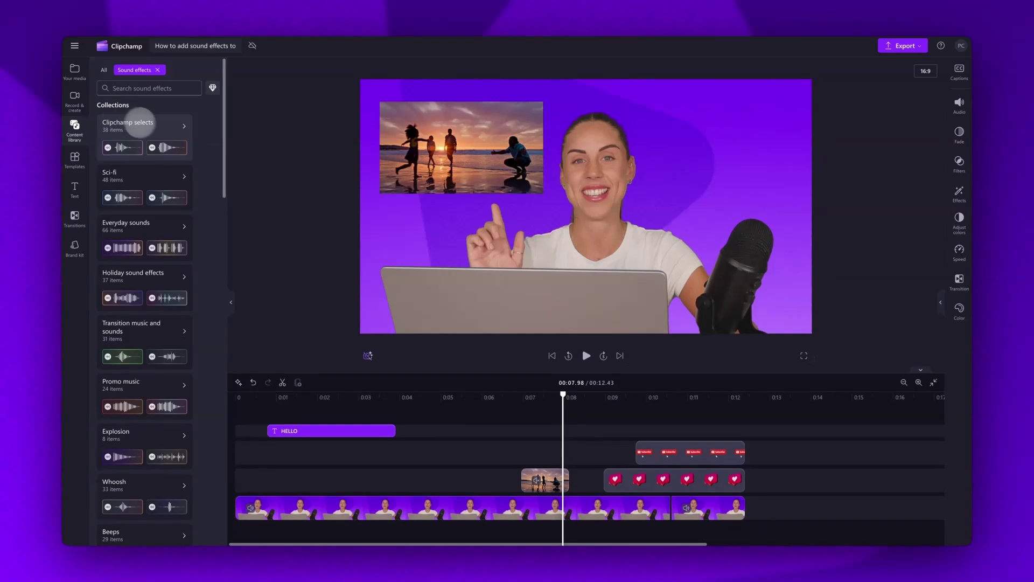
scroll(201, 179, down, 12)
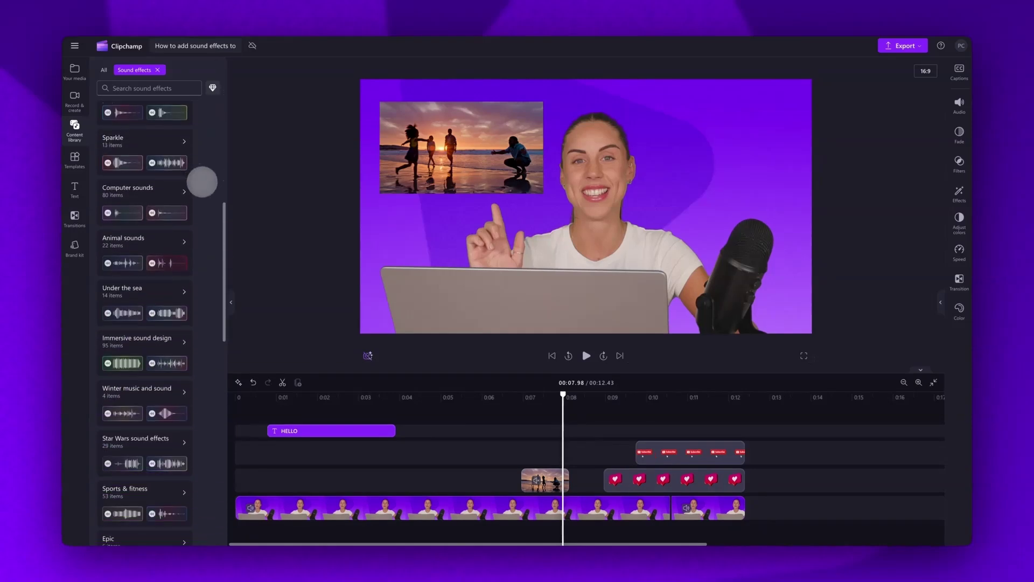
scroll(202, 182, down, 4)
scroll(202, 181, up, 6)
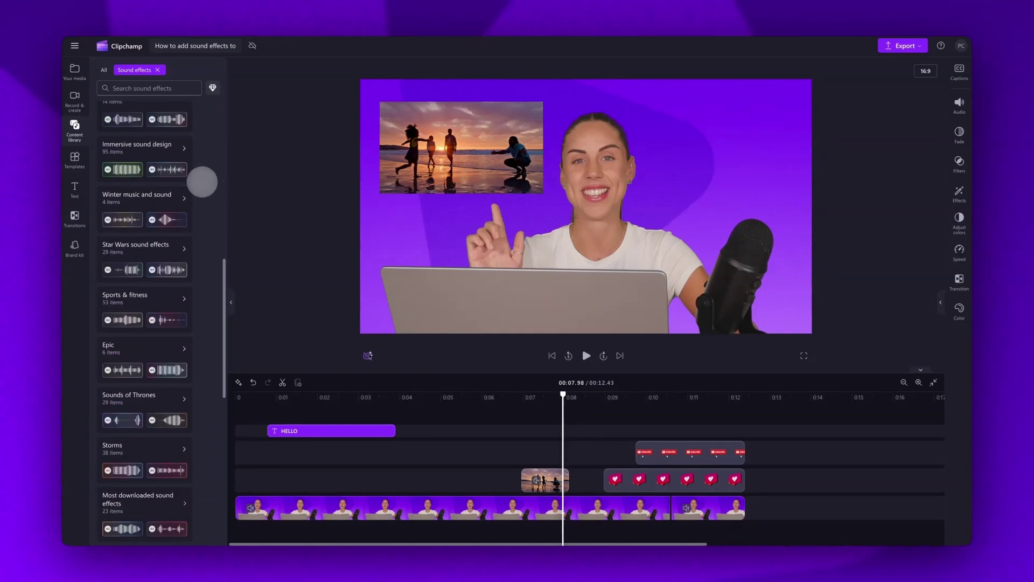
scroll(202, 182, up, 10)
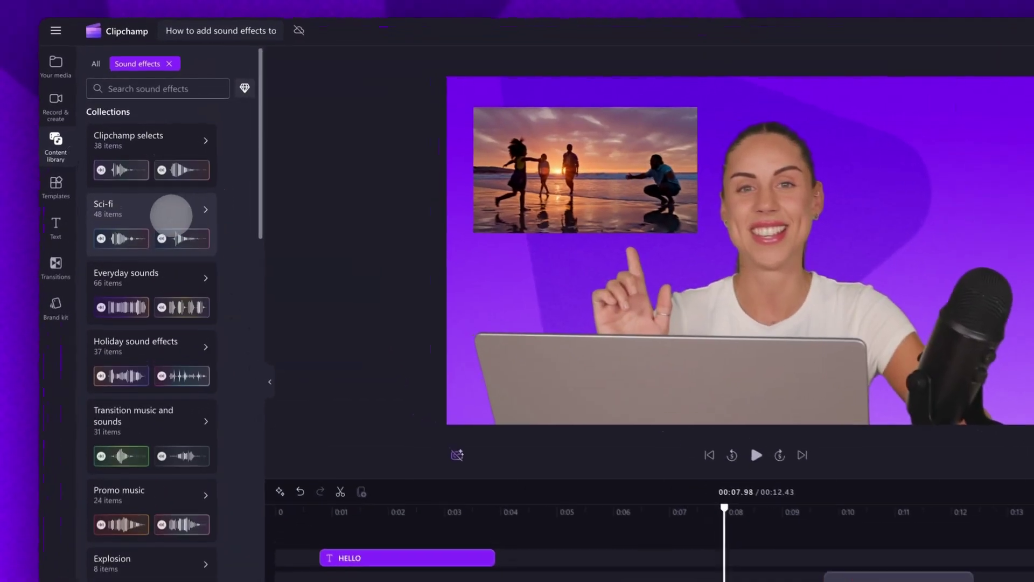
Look inside Sci-fi, then open Transition music and sounds and preview a crossfade effect
click(200, 181)
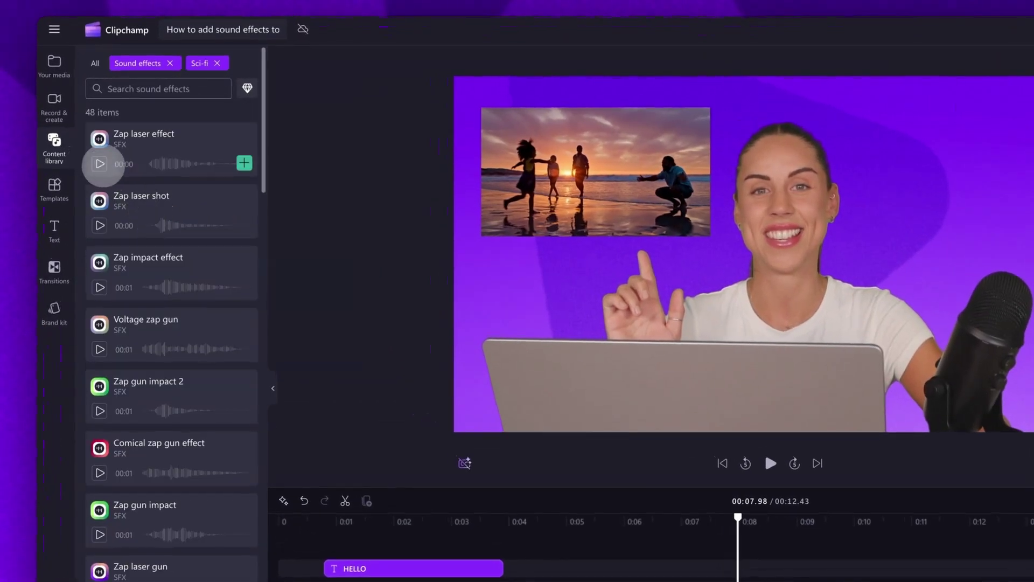
click(217, 63)
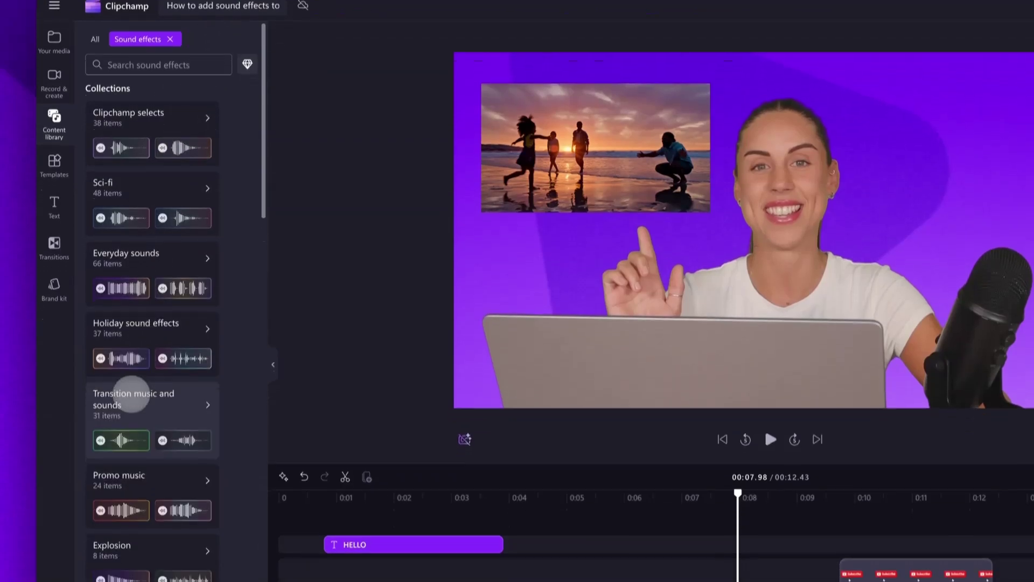
click(132, 393)
click(100, 204)
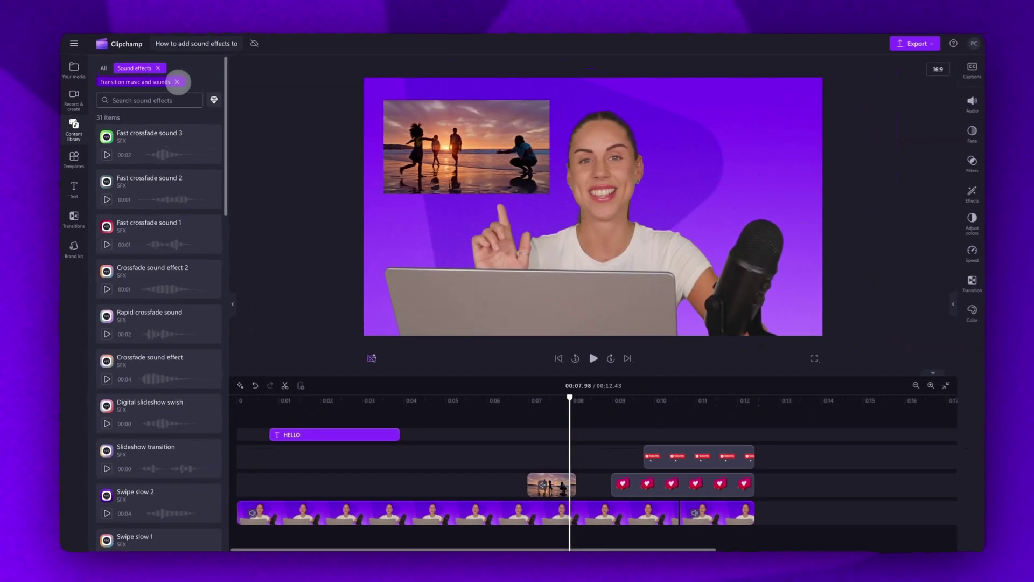
Leave the collection and search sound effects for 'dog barking', then 'notification bell'
click(176, 82)
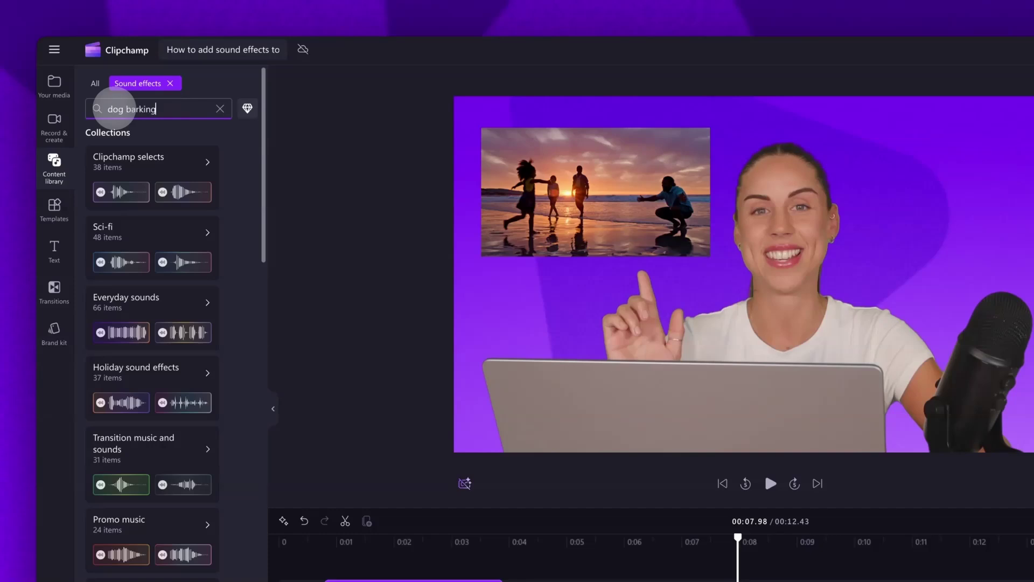
key(Return)
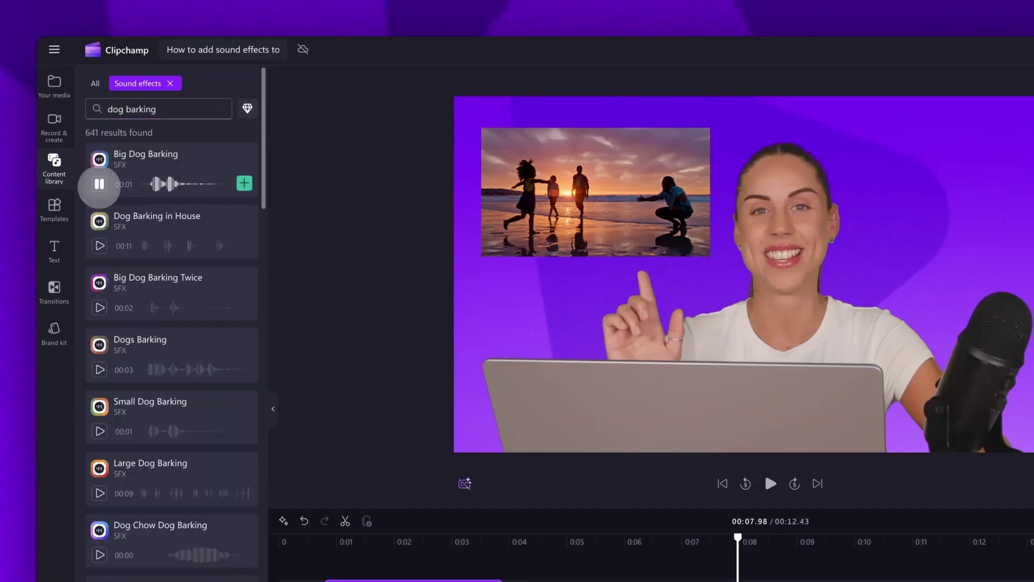
click(108, 109)
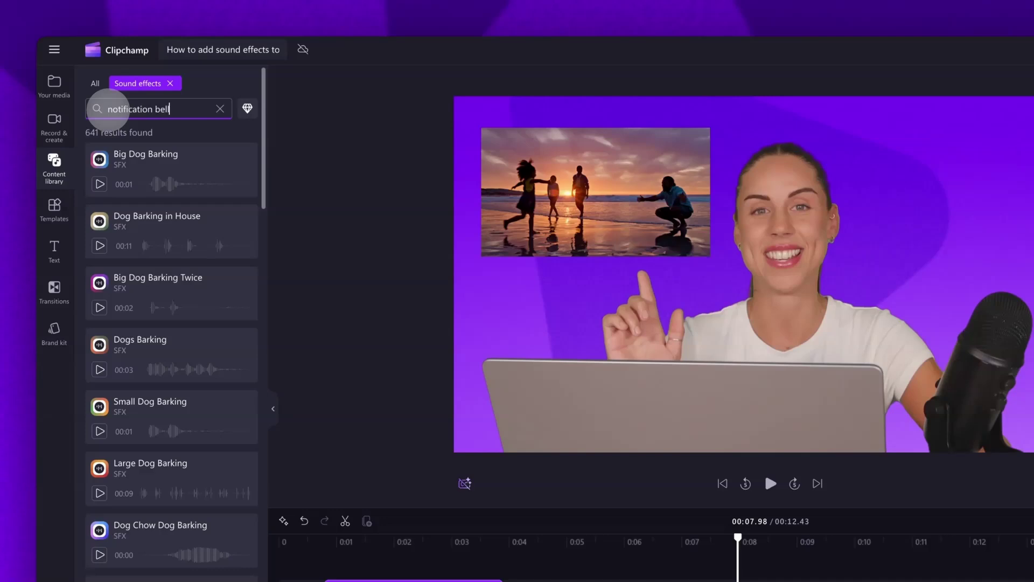
key(Return)
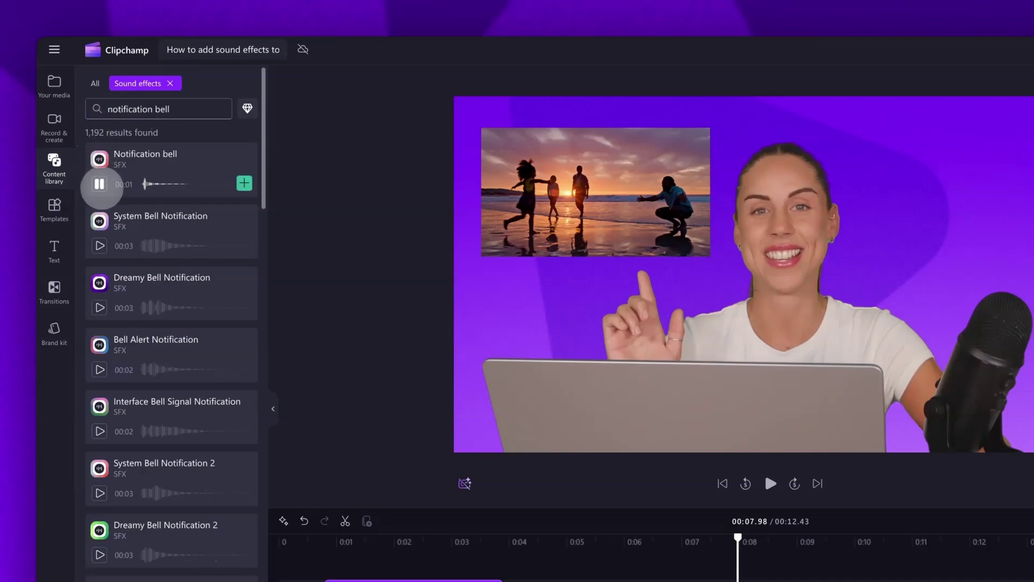
Search sound effects for 'car alarm', then 'keyboard typing'
click(156, 108)
text(car alarm)
key(Return)
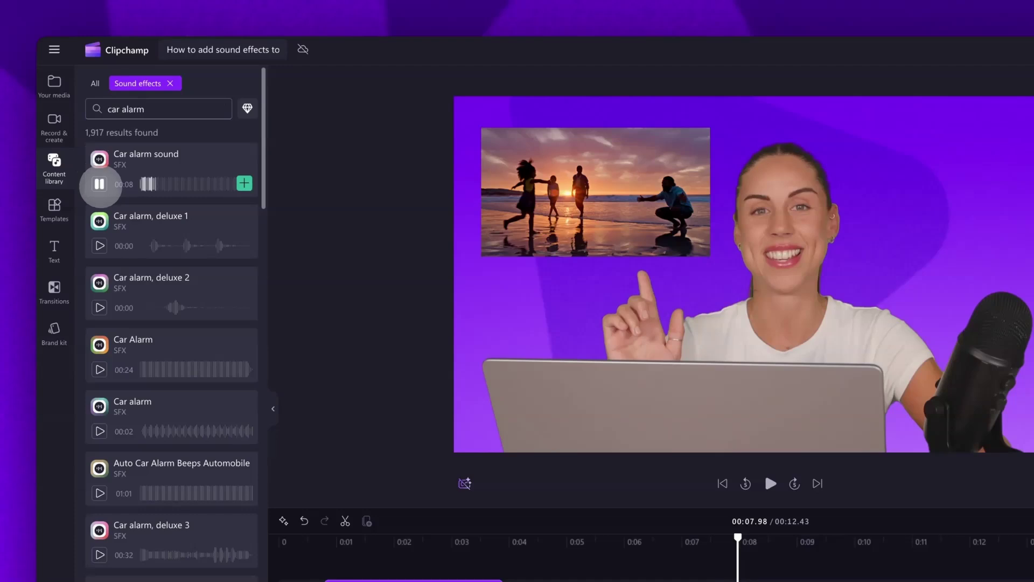
click(100, 109)
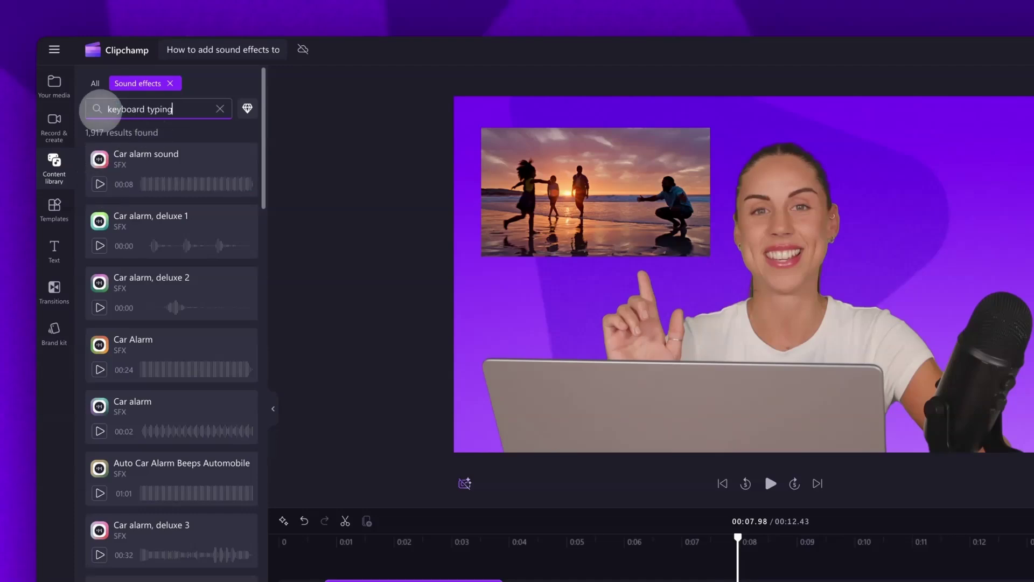
key(Return)
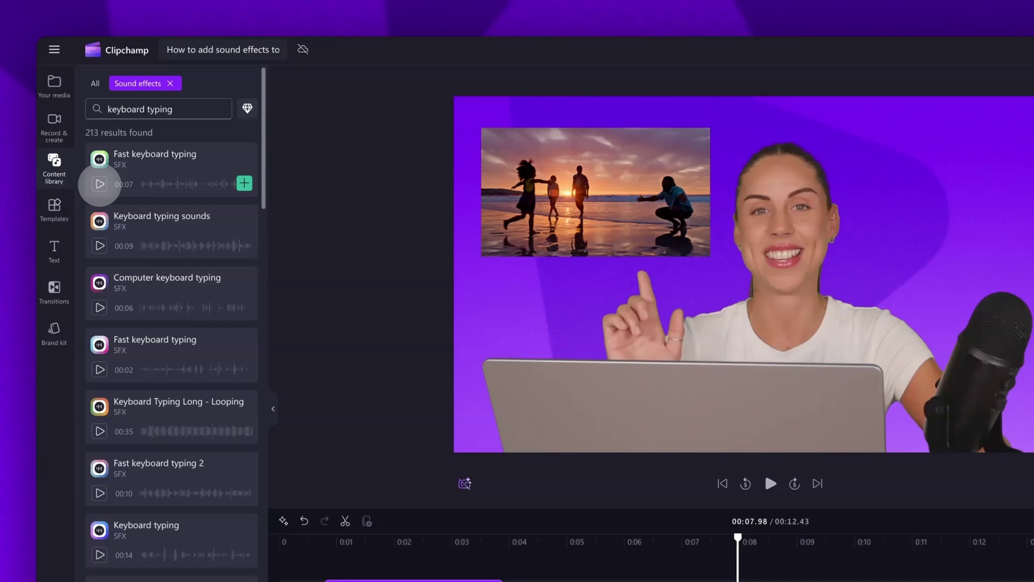
Search sound effects for 'pop', preview Atmospheric Pop, and add Bubble Pop Swoosh around 0.76 s
triple_click(111, 109)
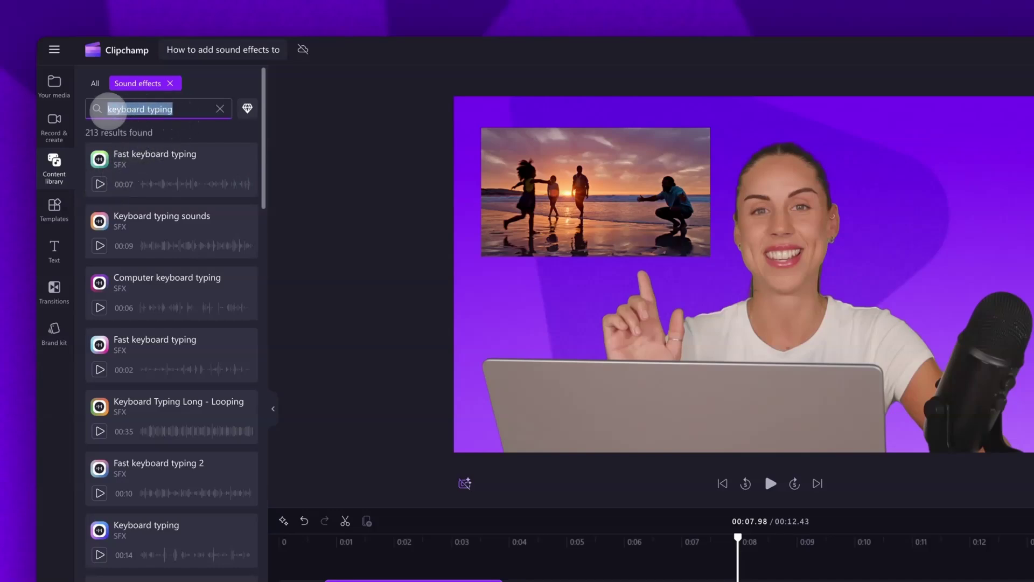
text(pop)
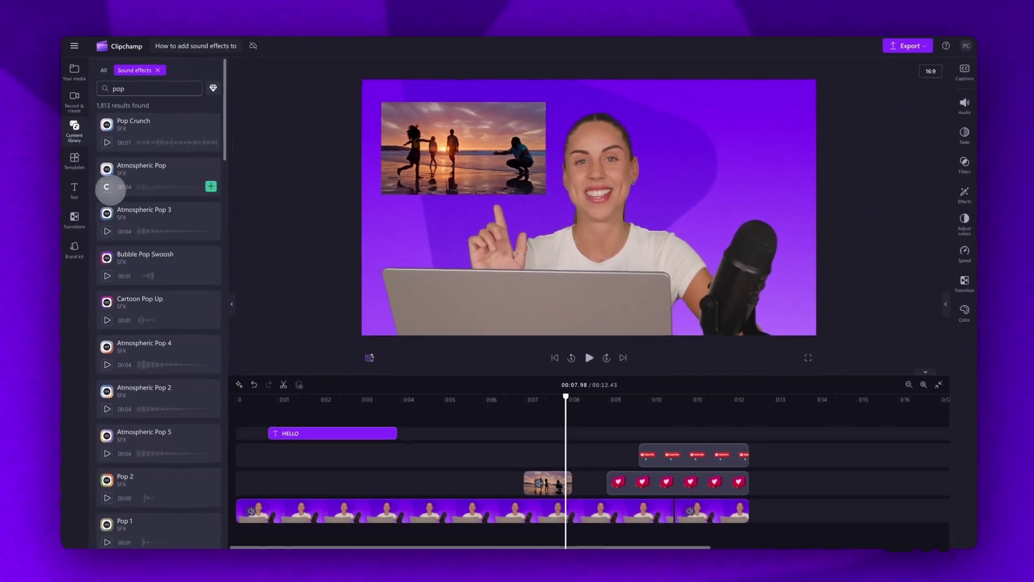
click(107, 186)
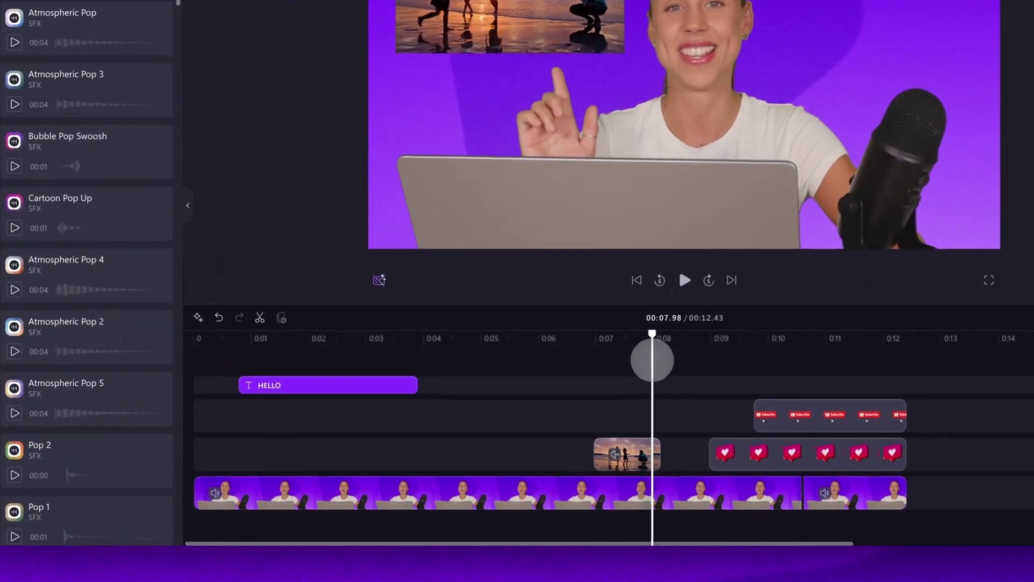
drag(652, 360, 243, 363)
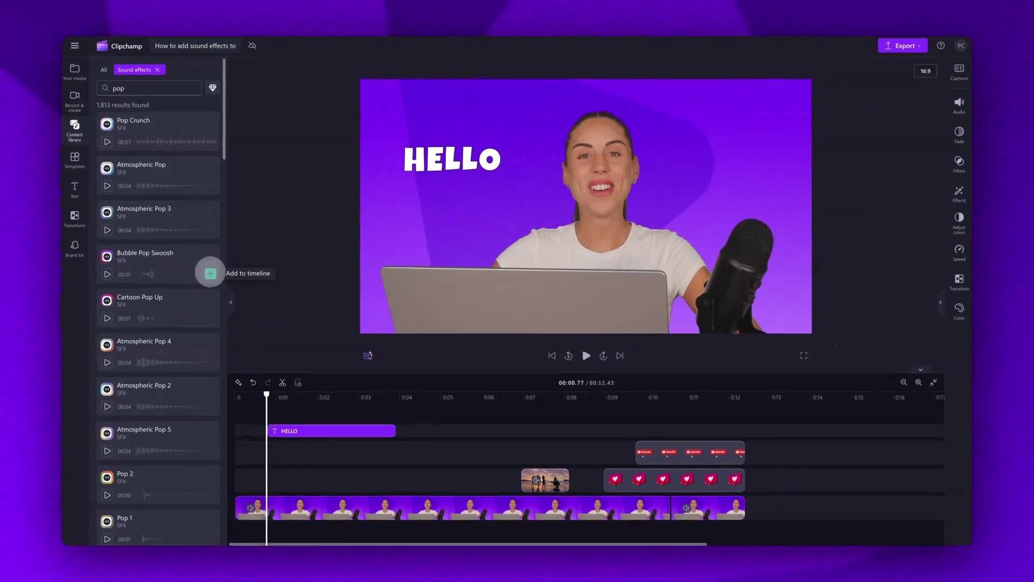
click(210, 273)
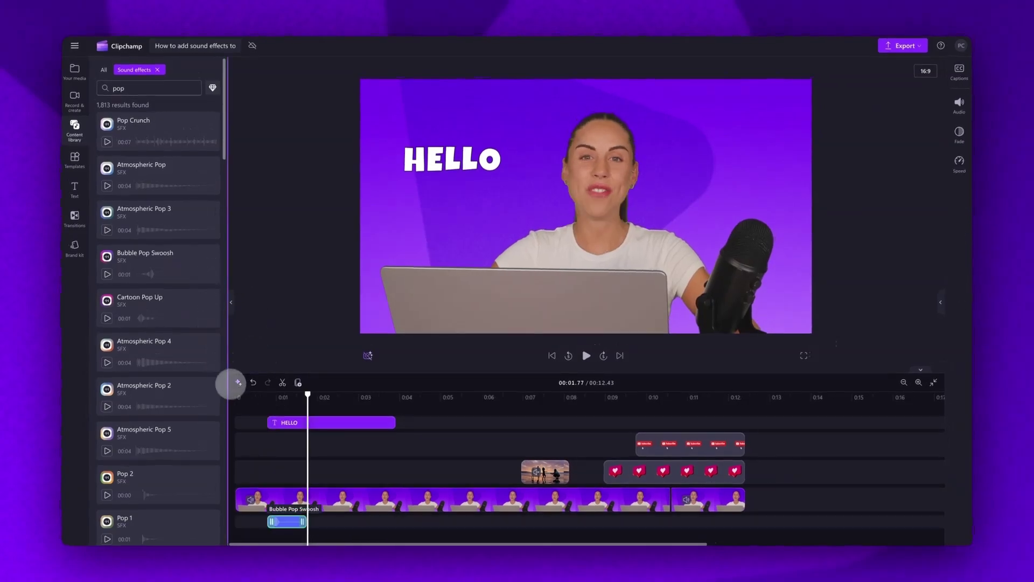
Preview the start, shift the pop clip to about 0.23 s, and place Bubble Pop Swoosh under the video
click(244, 397)
click(586, 356)
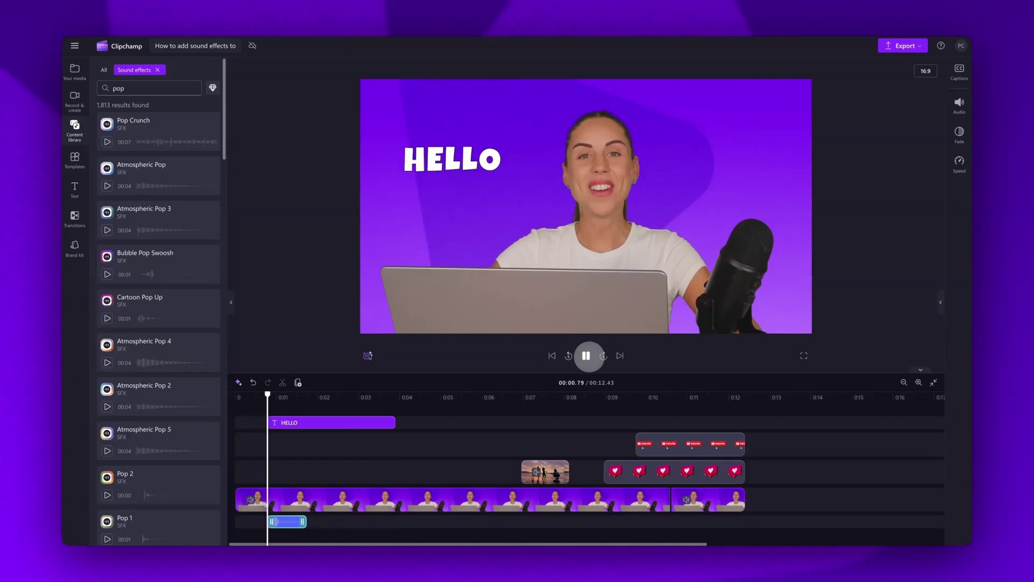
click(586, 355)
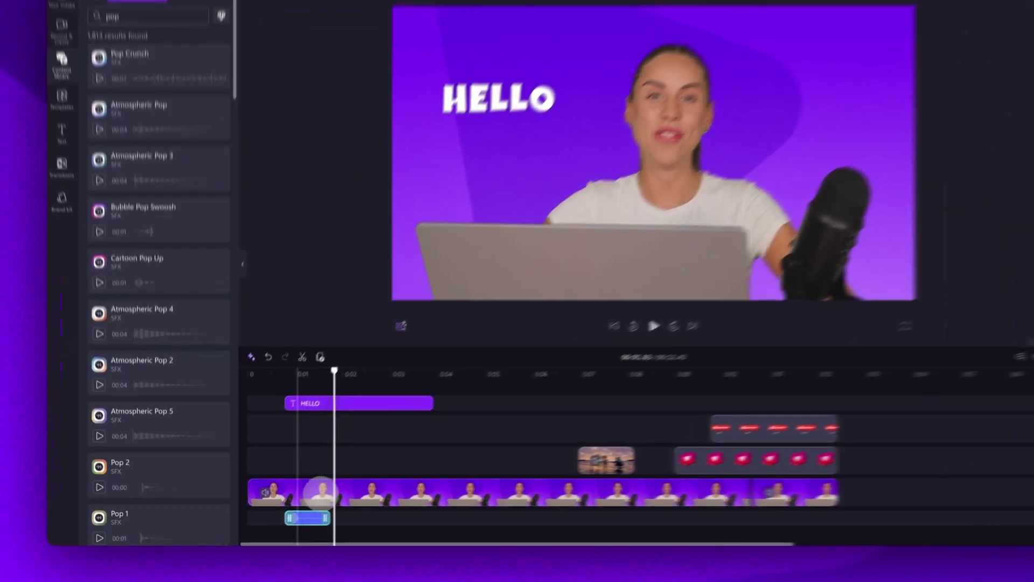
drag(278, 521, 315, 517)
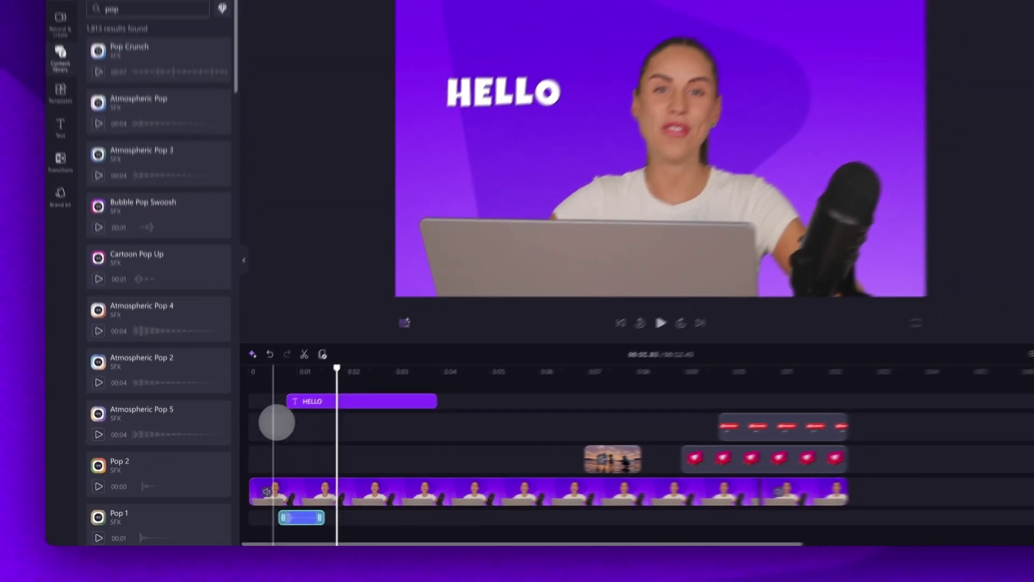
click(299, 403)
click(586, 355)
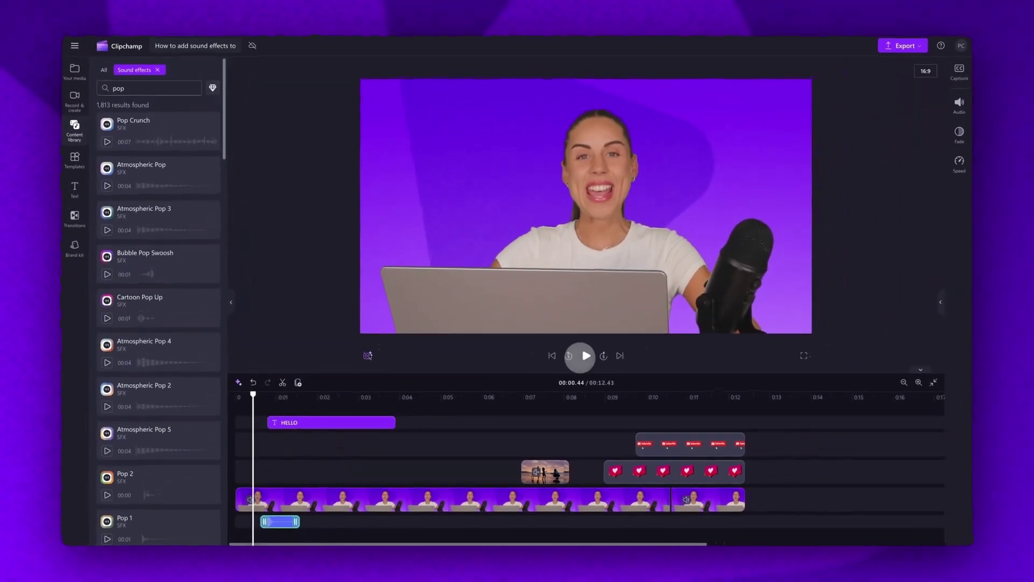
key(space)
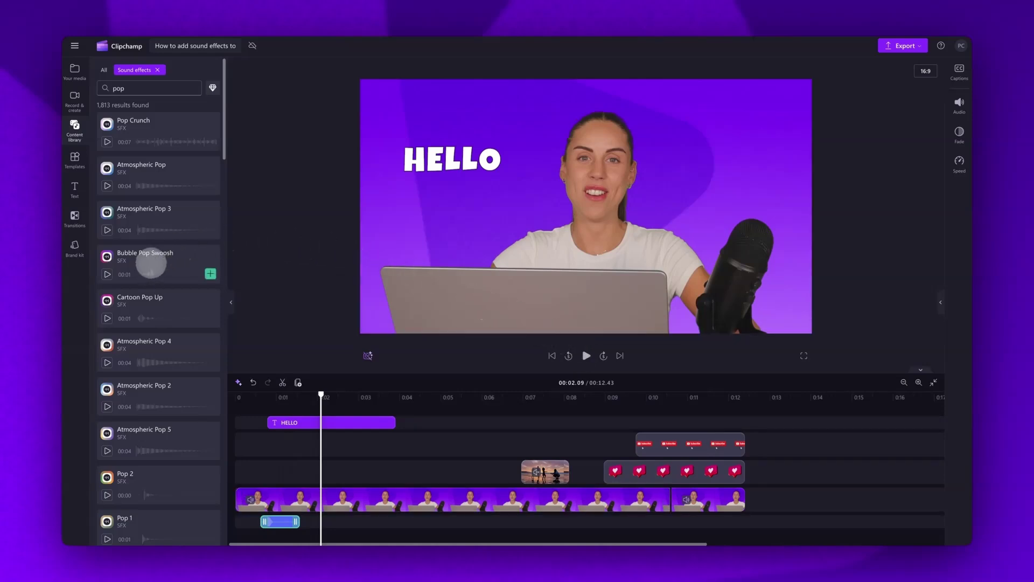
drag(143, 260, 440, 523)
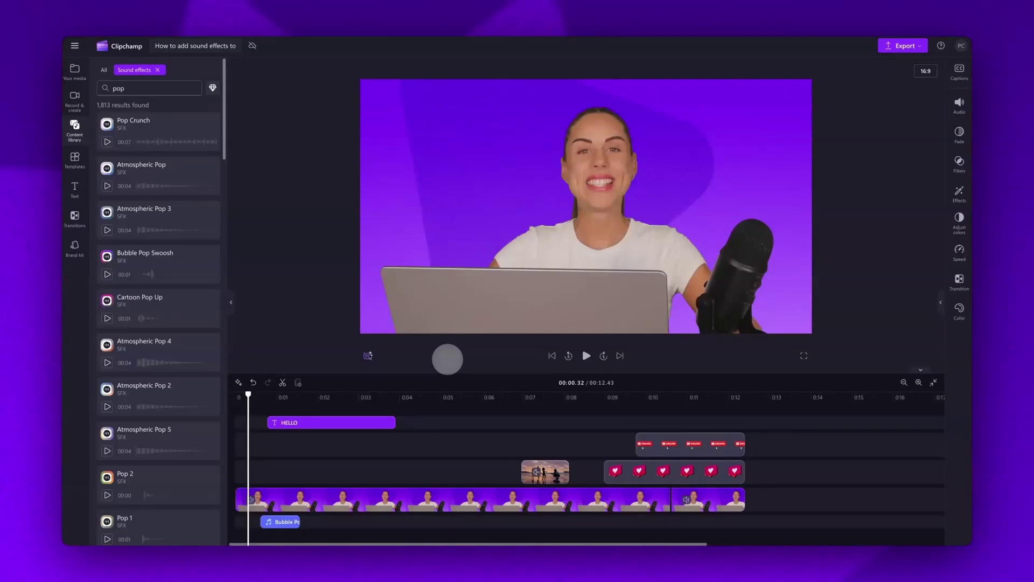
Lower the Bubble Pop Swoosh clip's volume and nudge its speed slider near 1x
click(281, 520)
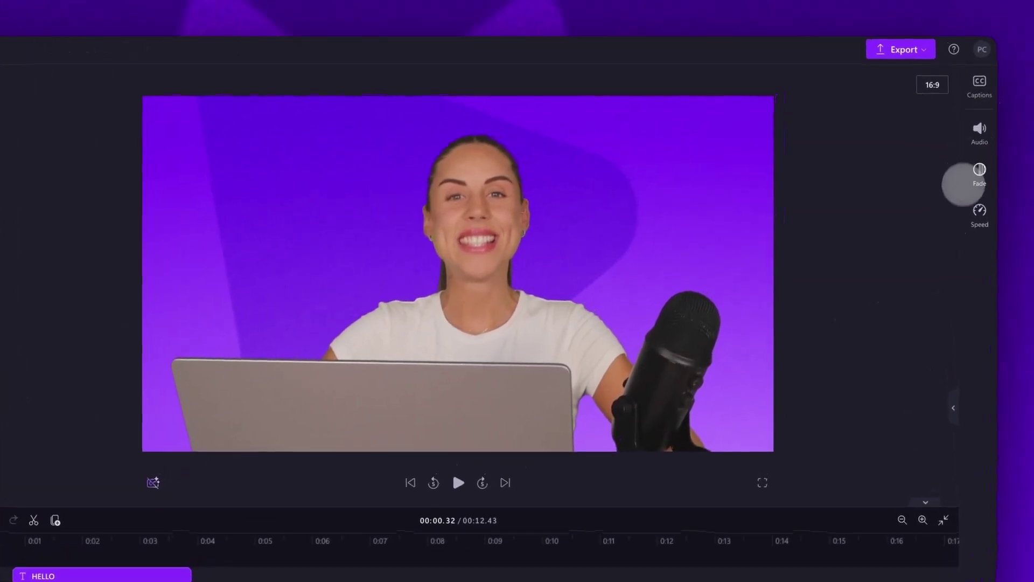
click(980, 133)
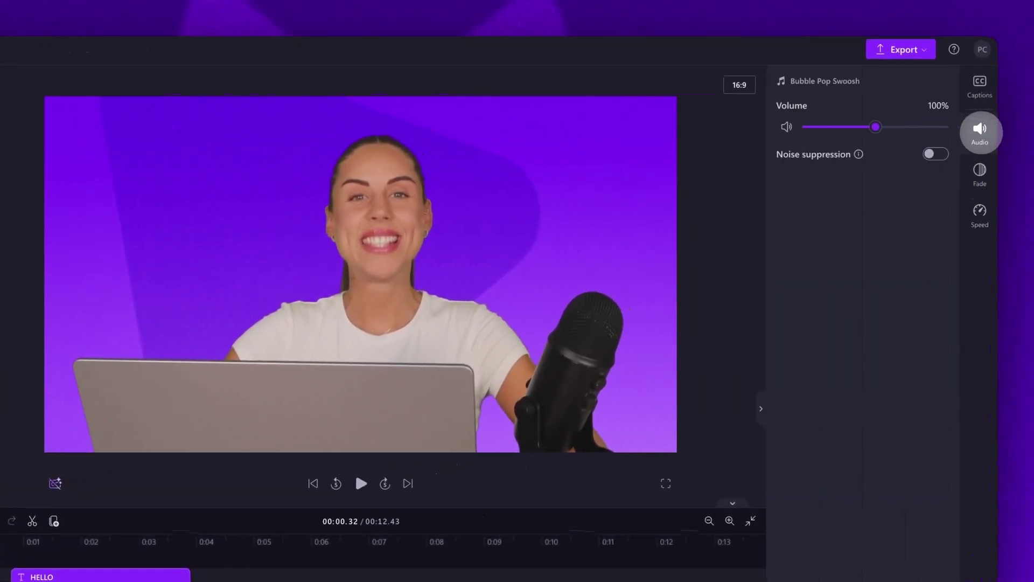
drag(940, 127, 834, 128)
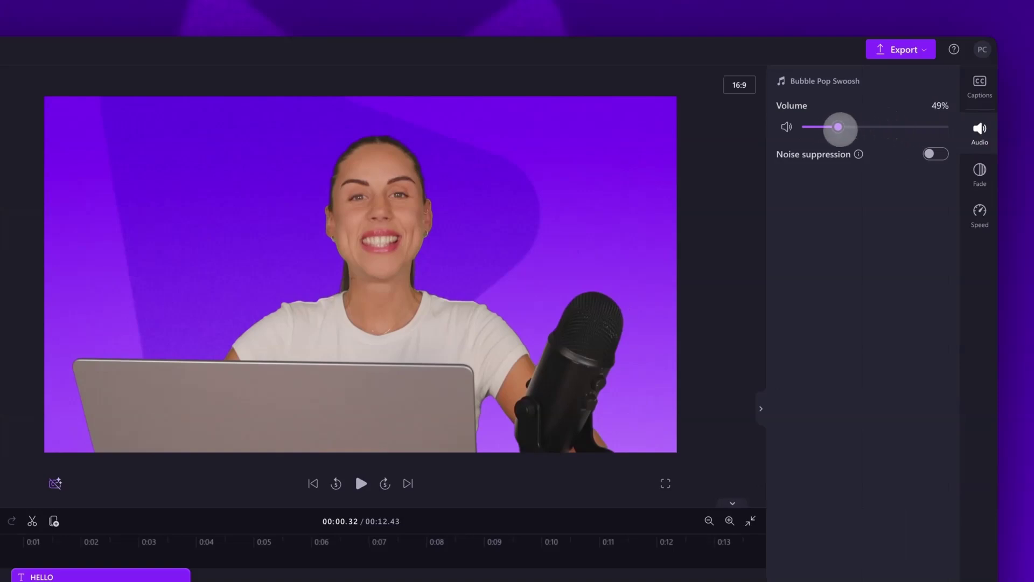
click(980, 214)
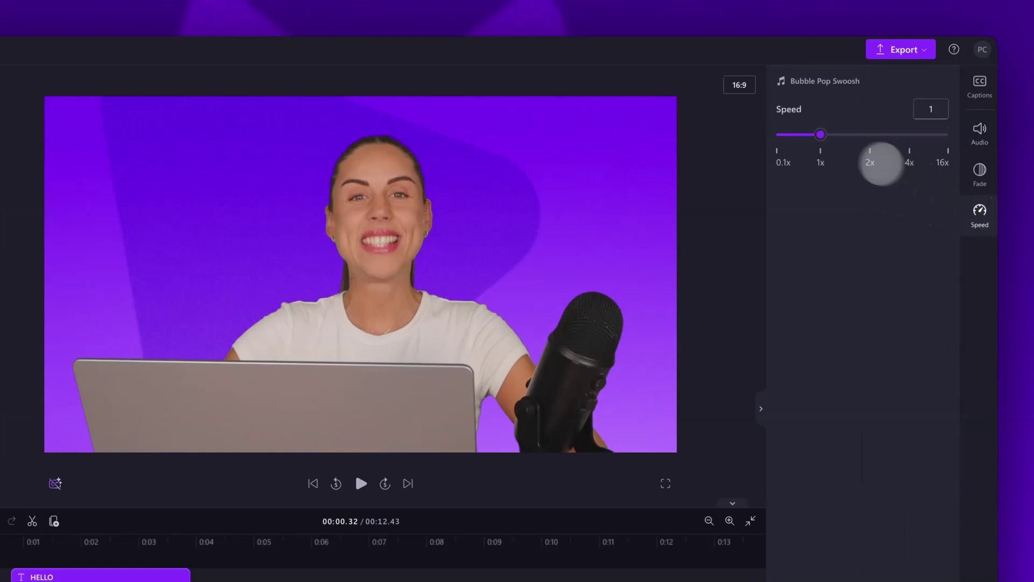
mouse_move(820, 134)
mouse_down()
mouse_move(905, 134)
mouse_move(787, 134)
mouse_move(900, 135)
mouse_move(820, 134)
mouse_up()
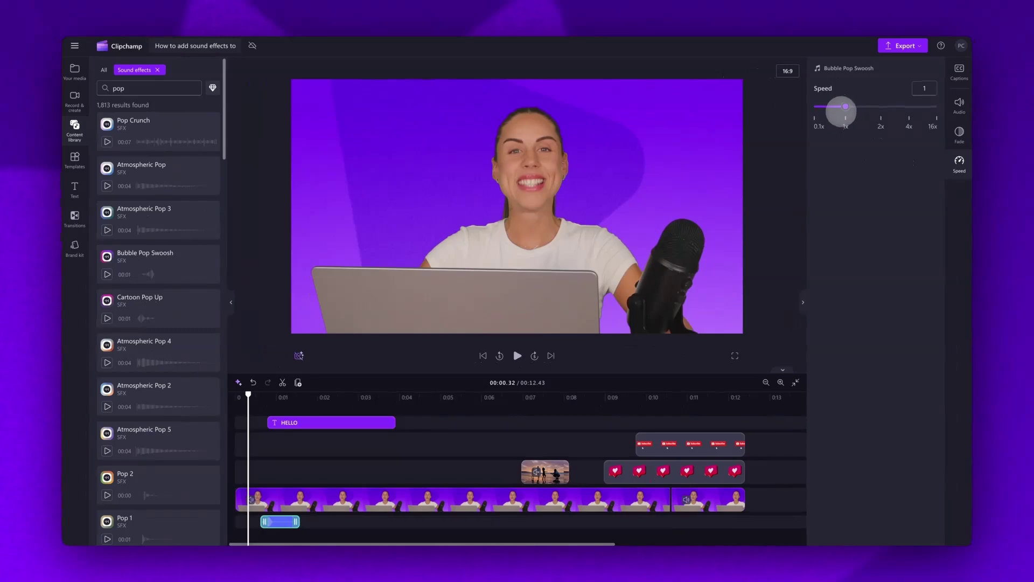
Duplicate the Bubble Pop Swoosh clip from its right-click menu
right_click(275, 522)
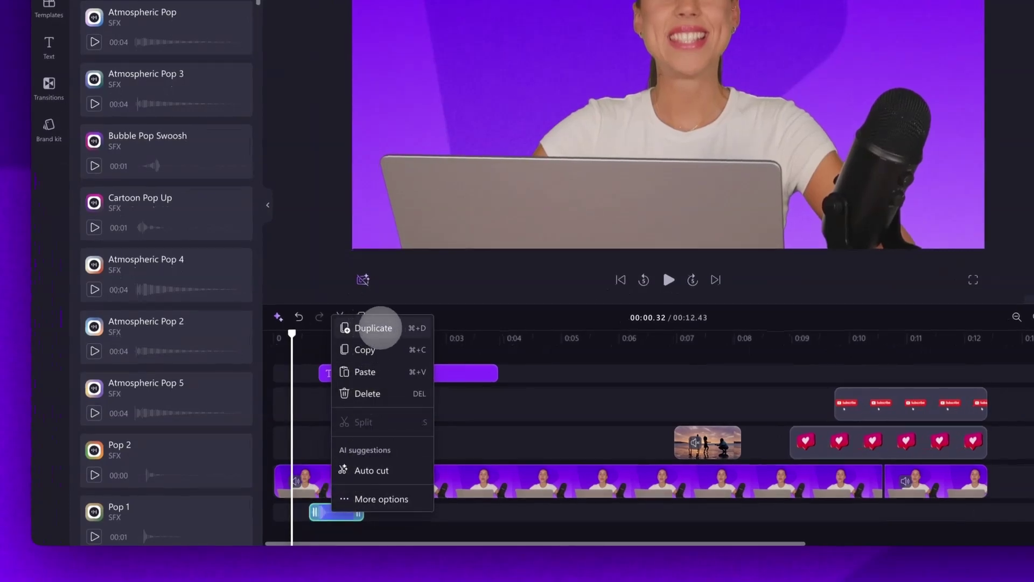
click(374, 327)
click(362, 318)
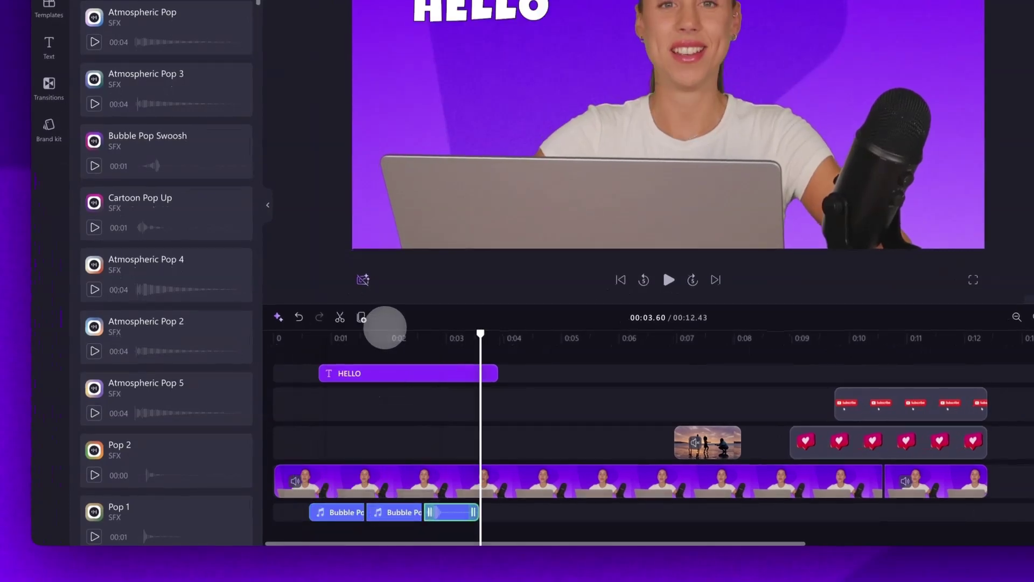
click(361, 318)
click(361, 318)
click(361, 318)
click(361, 318)
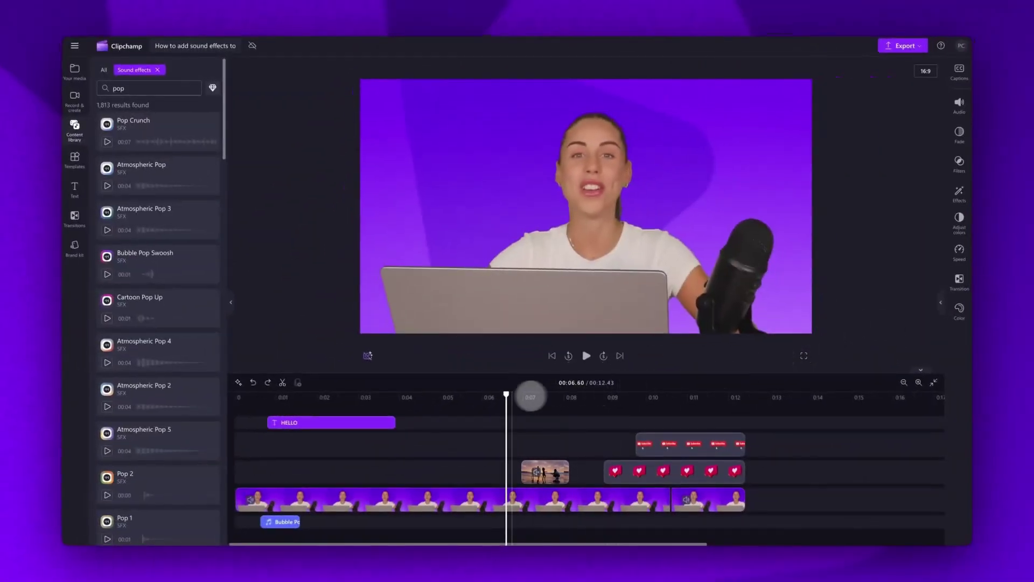
Add Cartoon Pop Up at about 6.9 s where the beach photo appears
drag(505, 395, 519, 396)
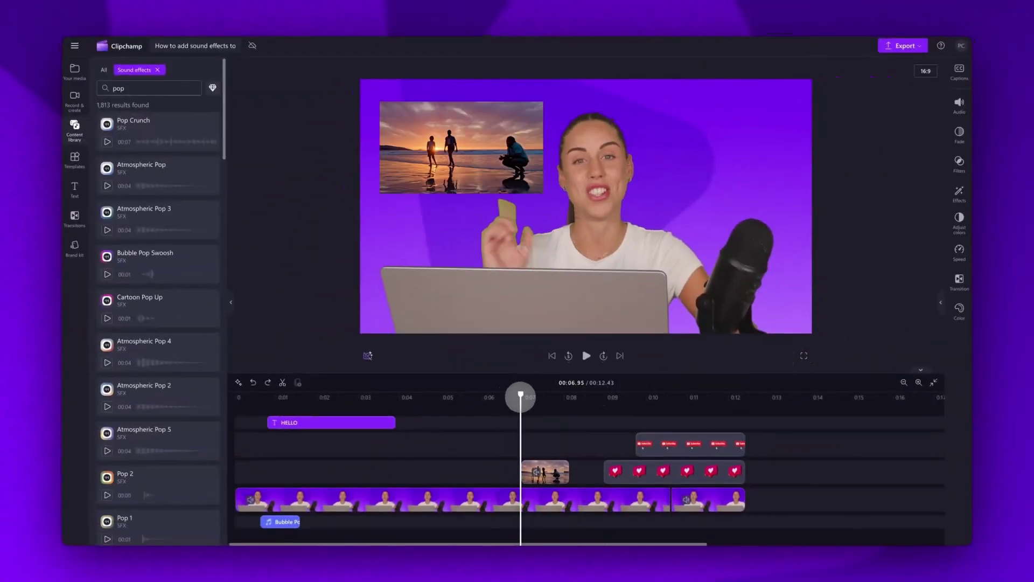
click(211, 317)
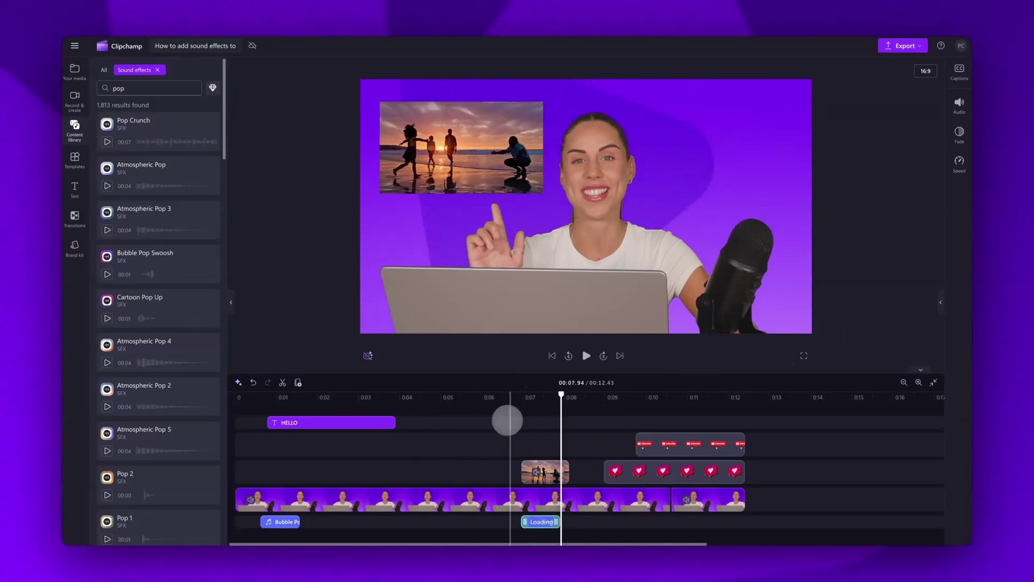
click(509, 420)
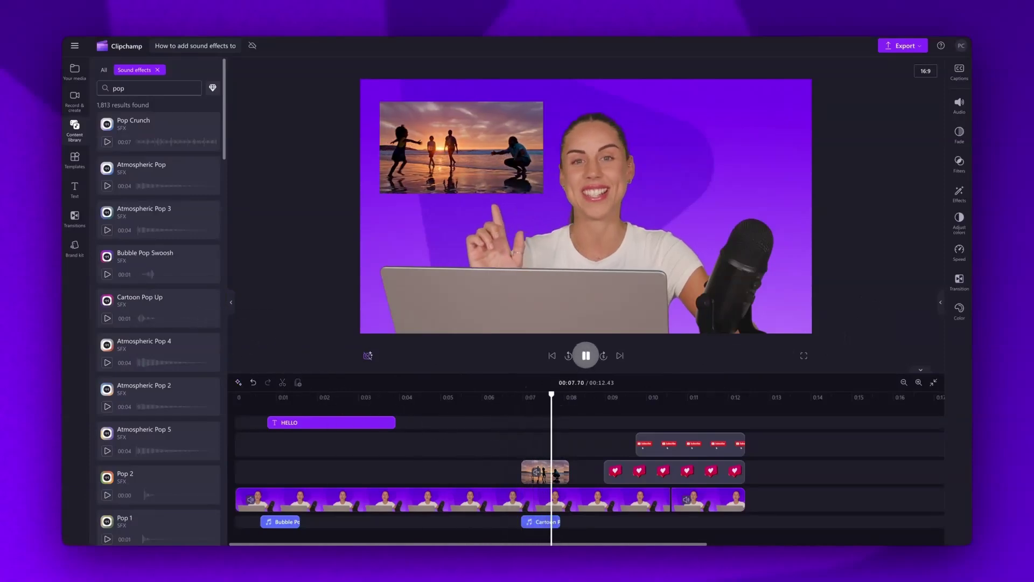
Search 'notification bell' and add the Notification bell sound at about 8.9 s at the heart graphic
key(space)
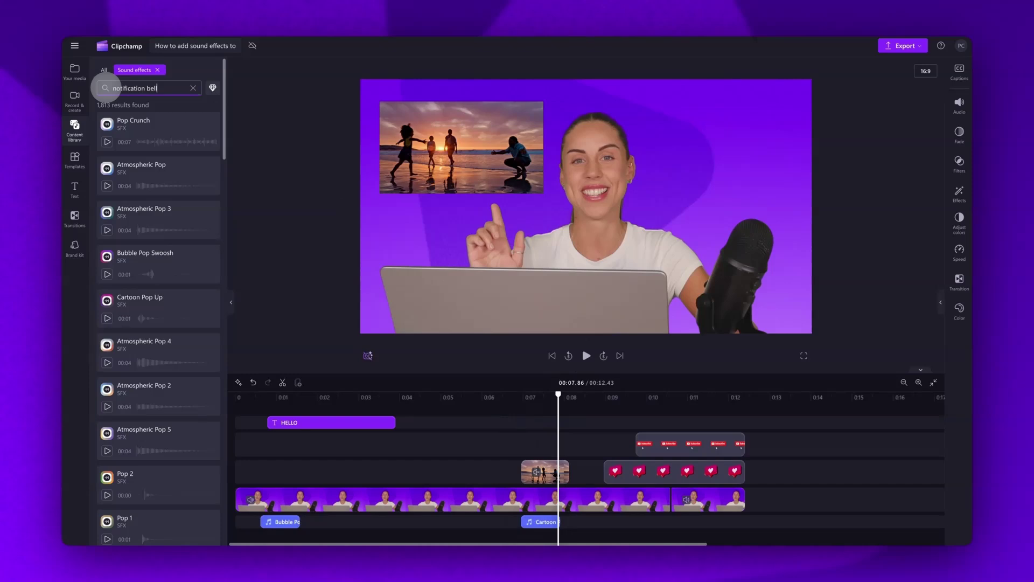
key(Return)
drag(558, 396, 602, 407)
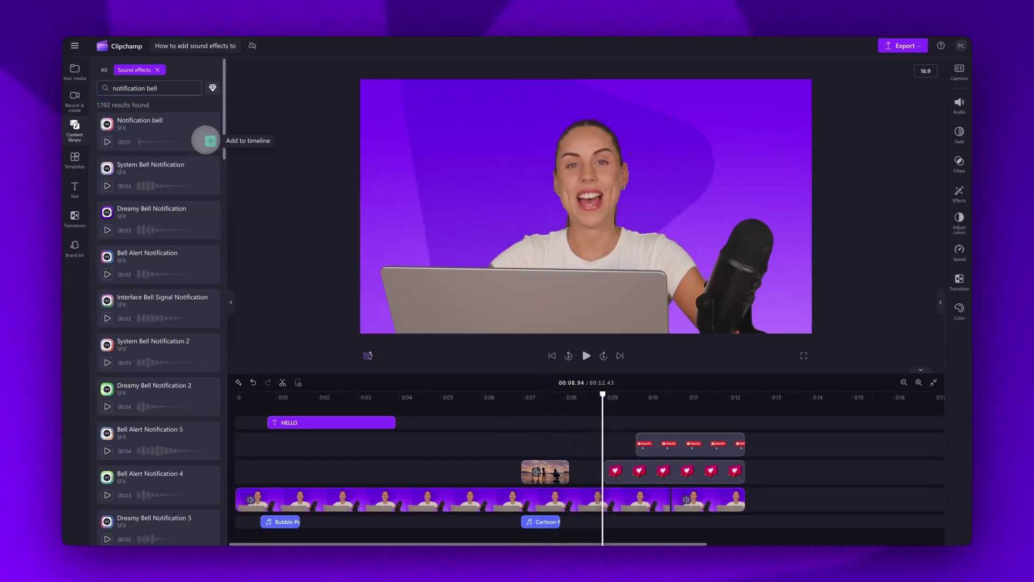
click(209, 142)
click(591, 399)
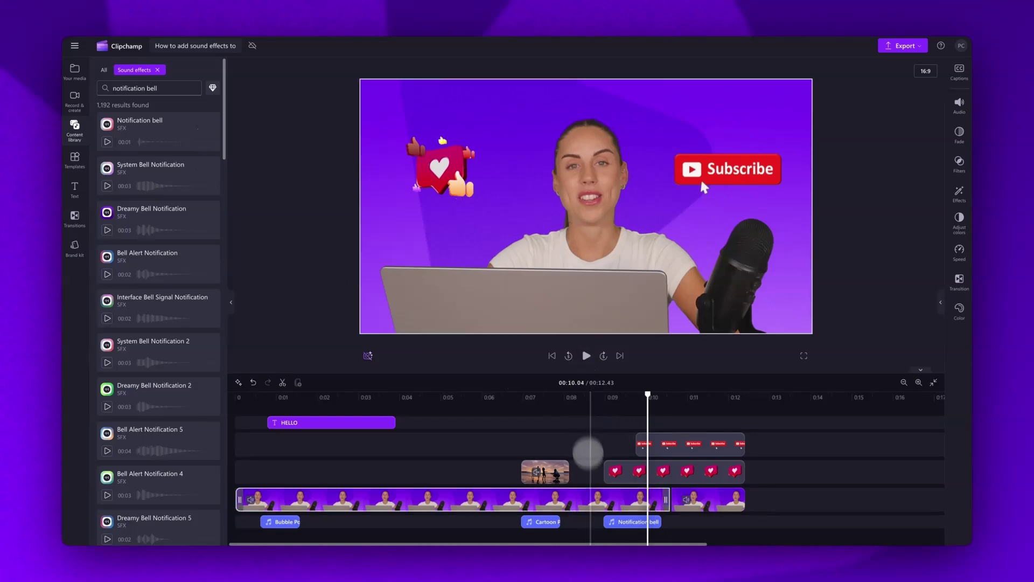
Duplicate the bell clip and move the copy onto a new audio track under the Subscribe graphic
right_click(628, 520)
click(649, 424)
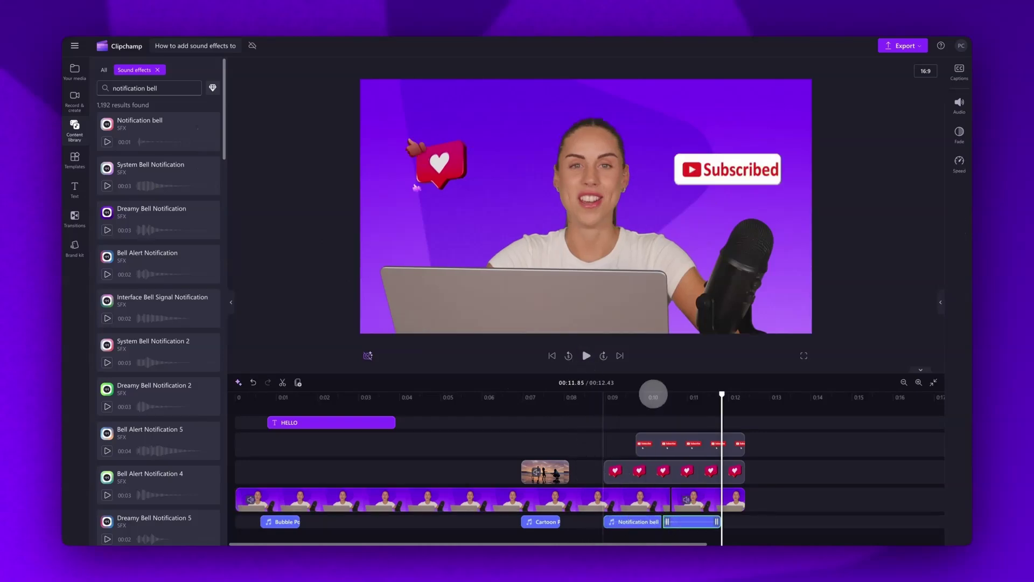
drag(678, 522, 652, 535)
click(590, 410)
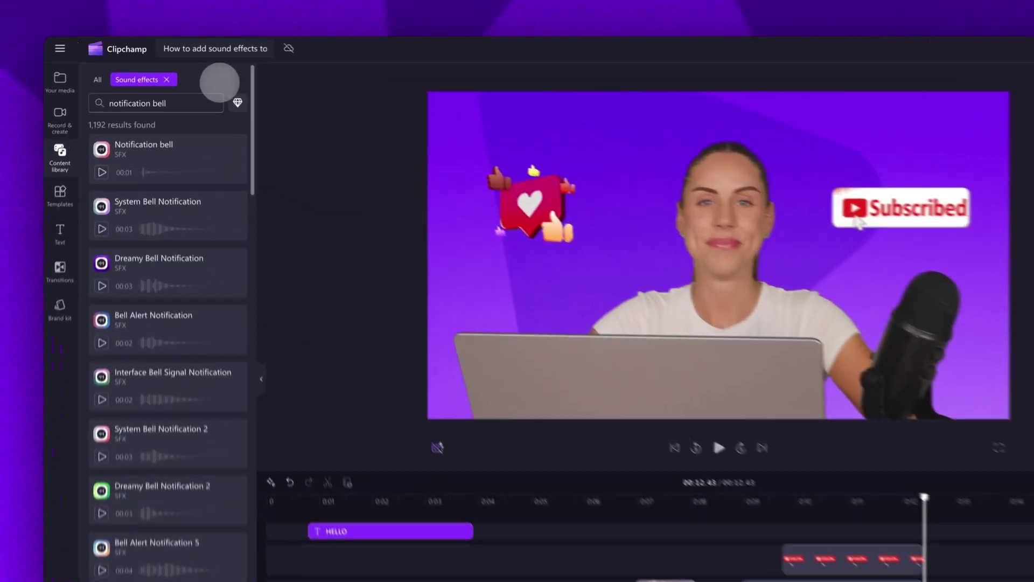
Clear the sound effects search and open the Lo-fi collection under Audio > Music
click(157, 71)
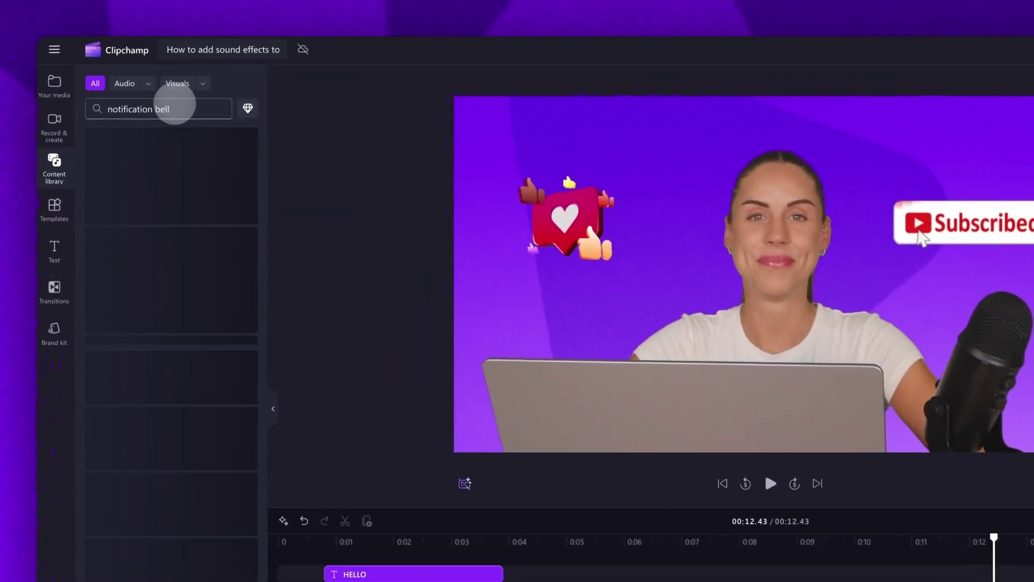
click(110, 108)
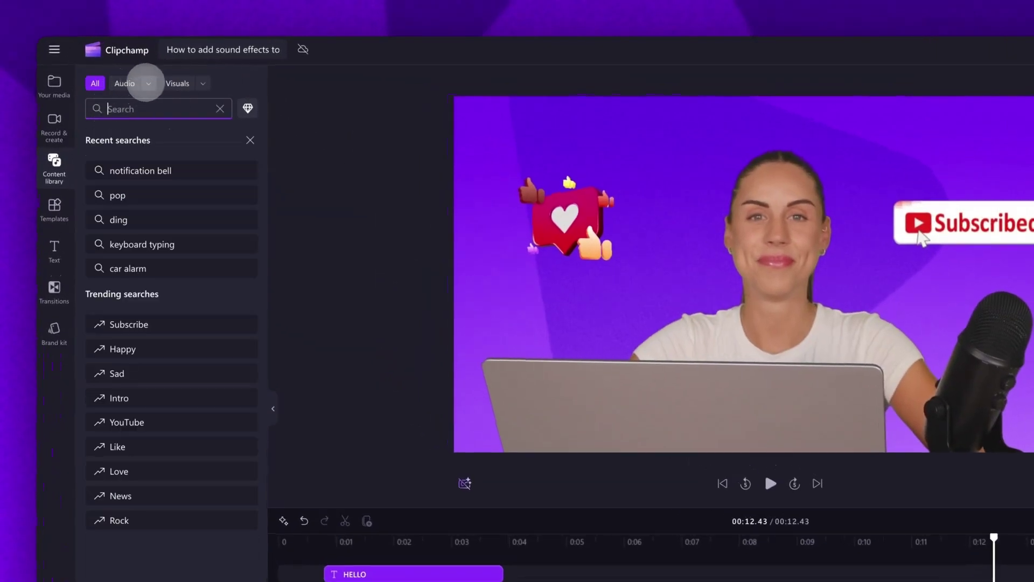
click(148, 83)
click(108, 127)
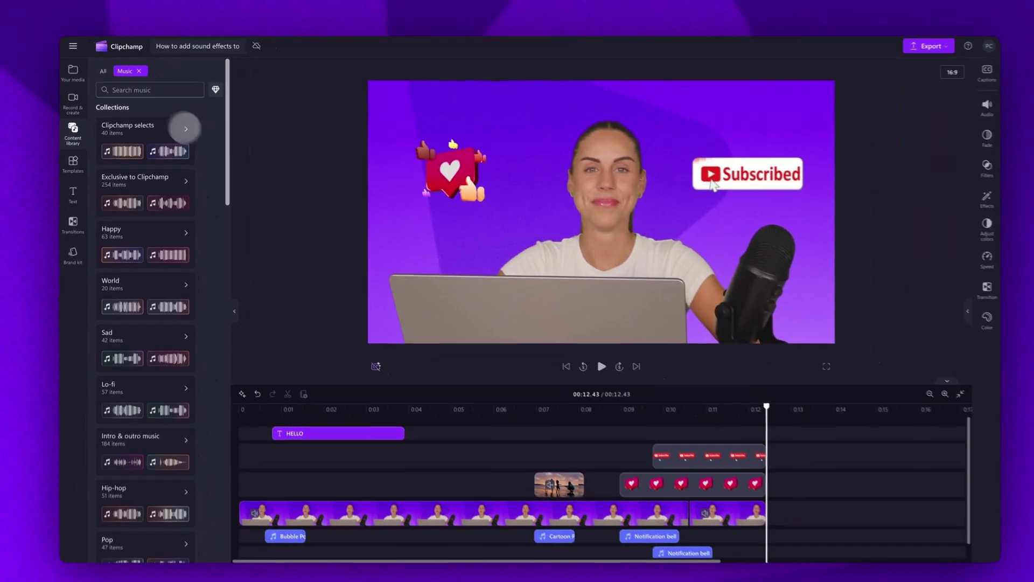
scroll(226, 210, down, 8)
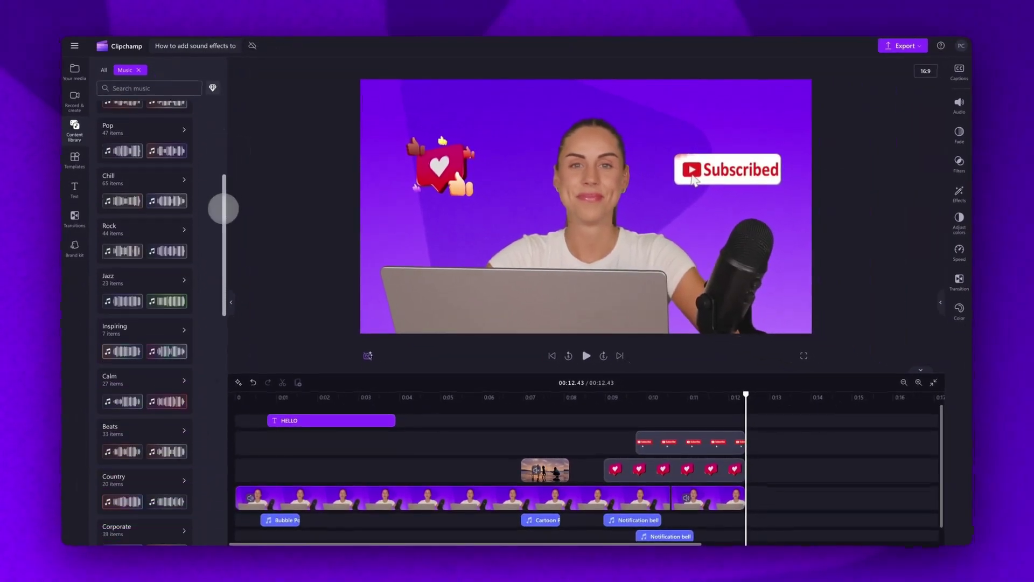
scroll(223, 209, up, 5)
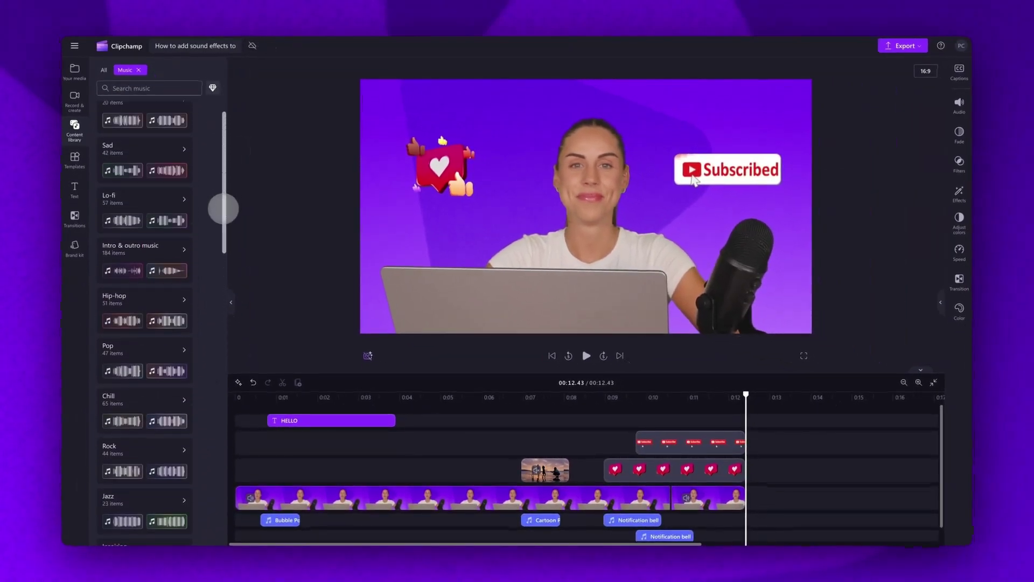
scroll(224, 210, up, 1)
click(159, 238)
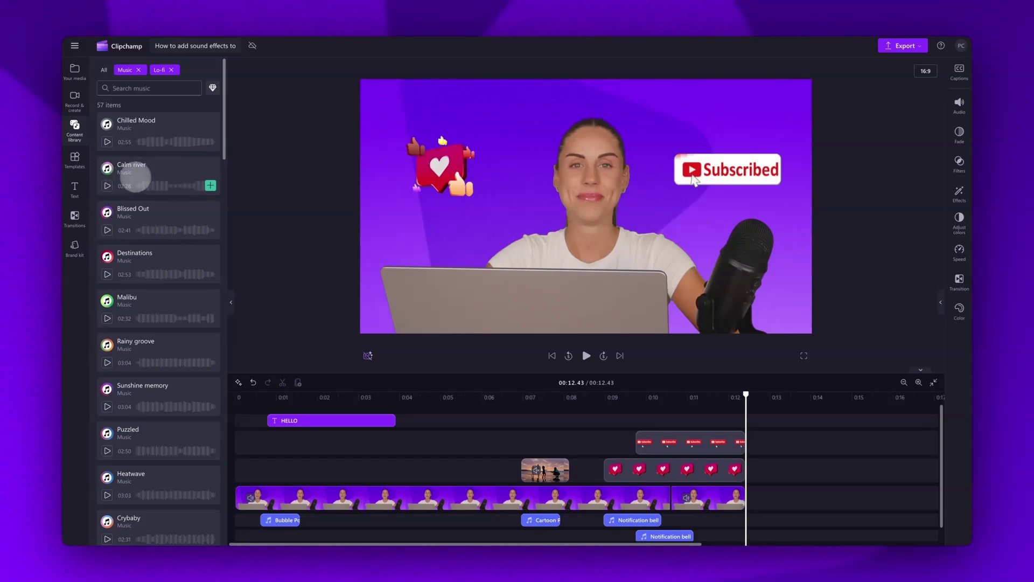
Add Calm river under the whole video, lower its volume to 4%, and play it back
drag(134, 177, 271, 533)
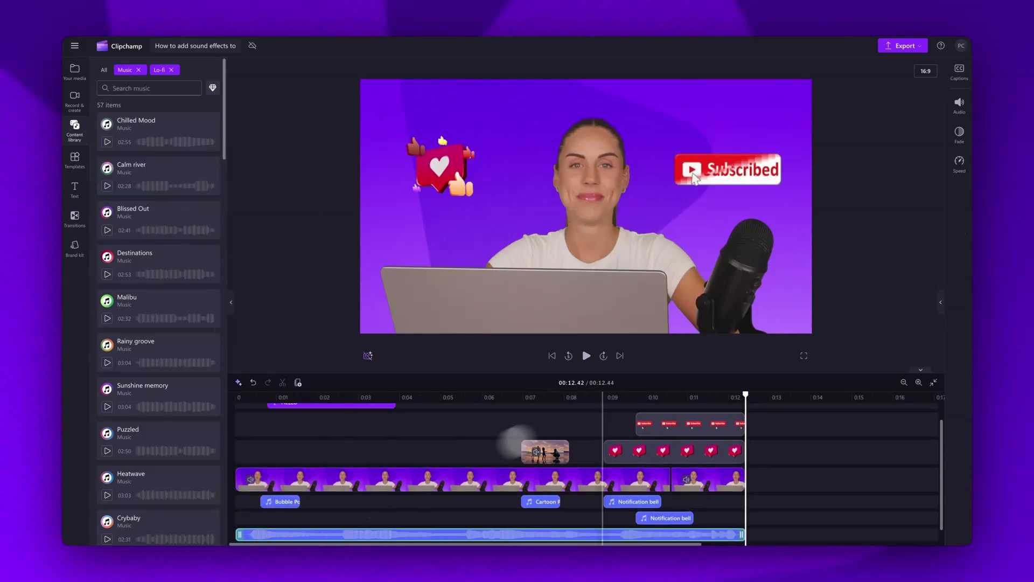
click(959, 104)
drag(886, 101, 847, 101)
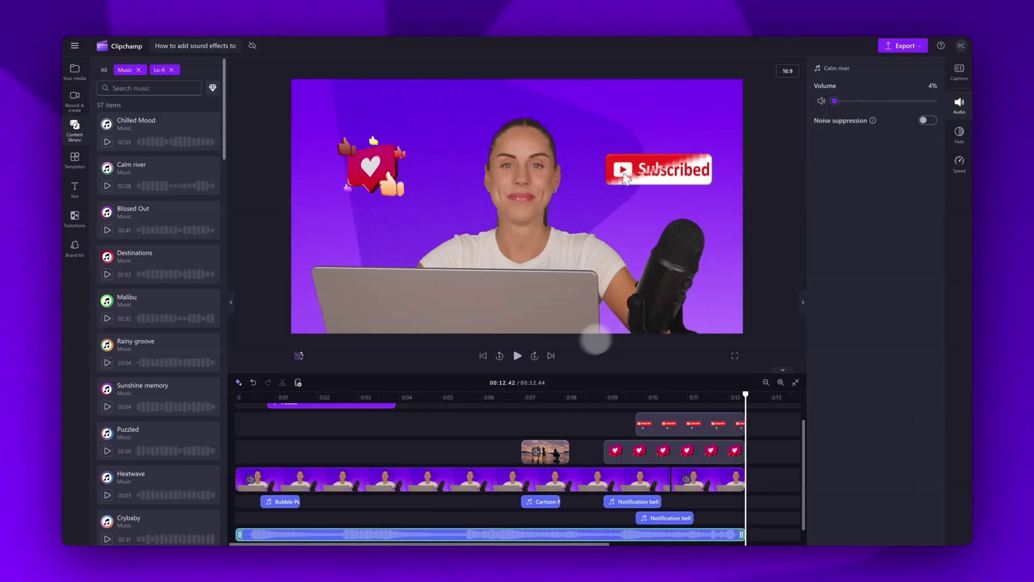
click(481, 355)
click(516, 355)
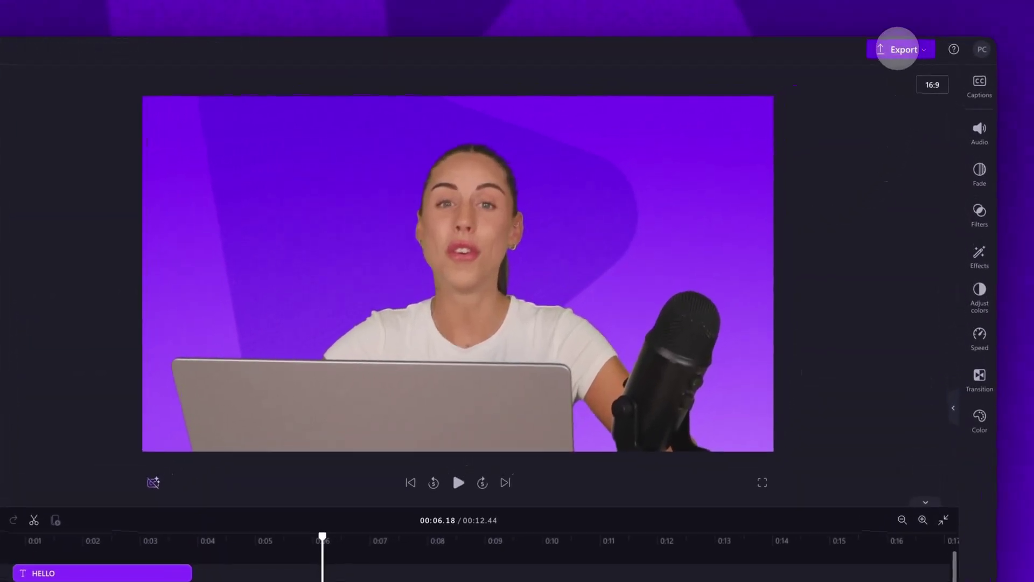
Export the video at 1080p quality
click(903, 49)
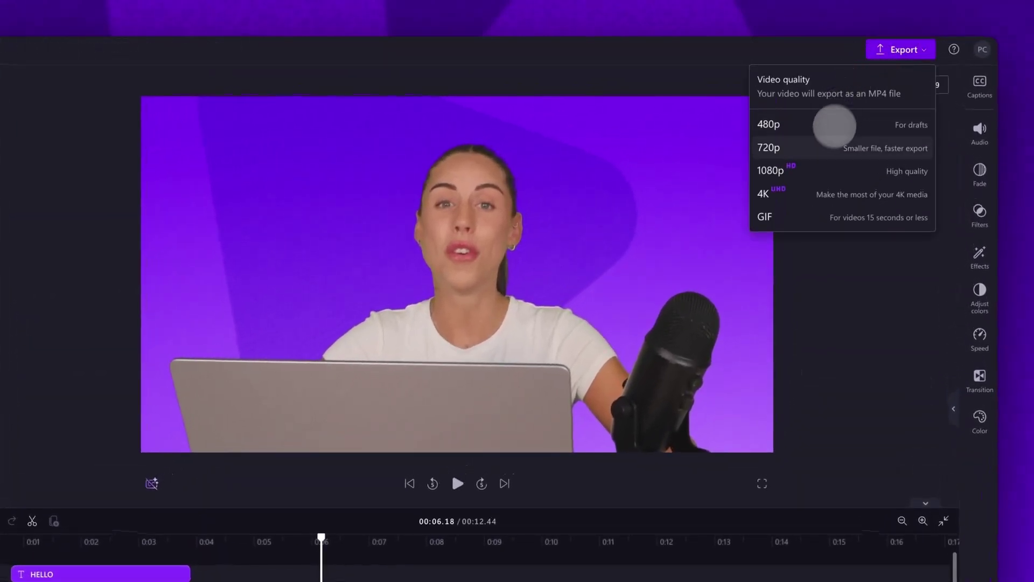
click(829, 167)
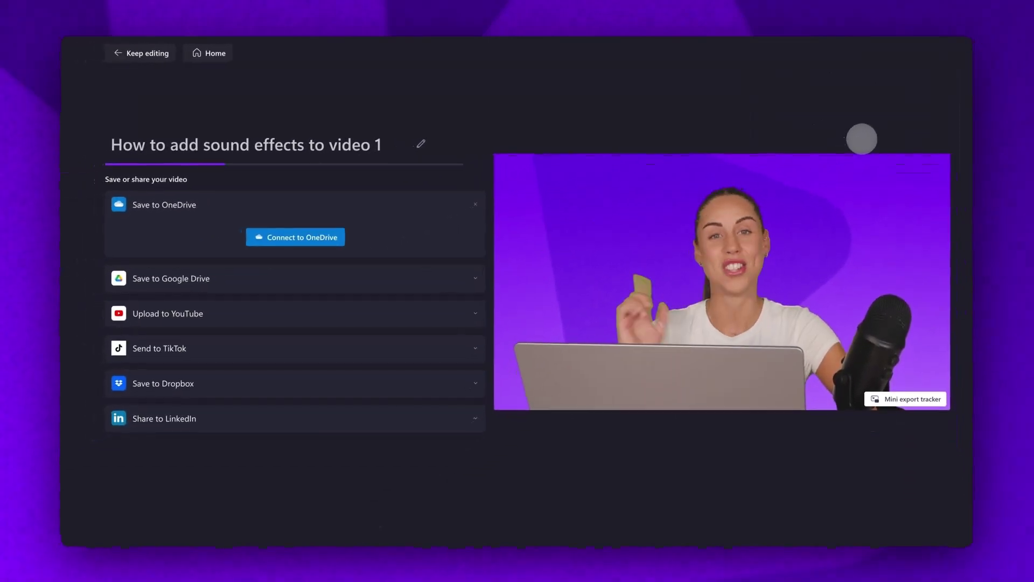